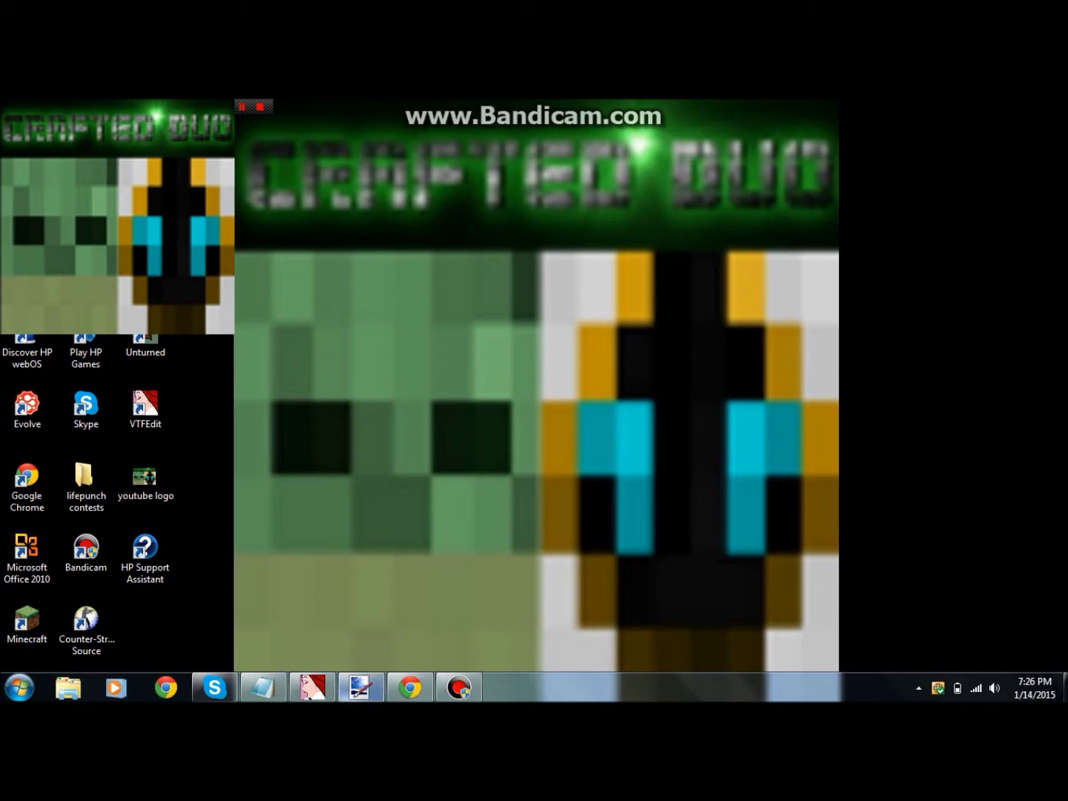
- Bring up the paint.net and VTFEdit windows for a look and minimize both
left_click(361, 687)
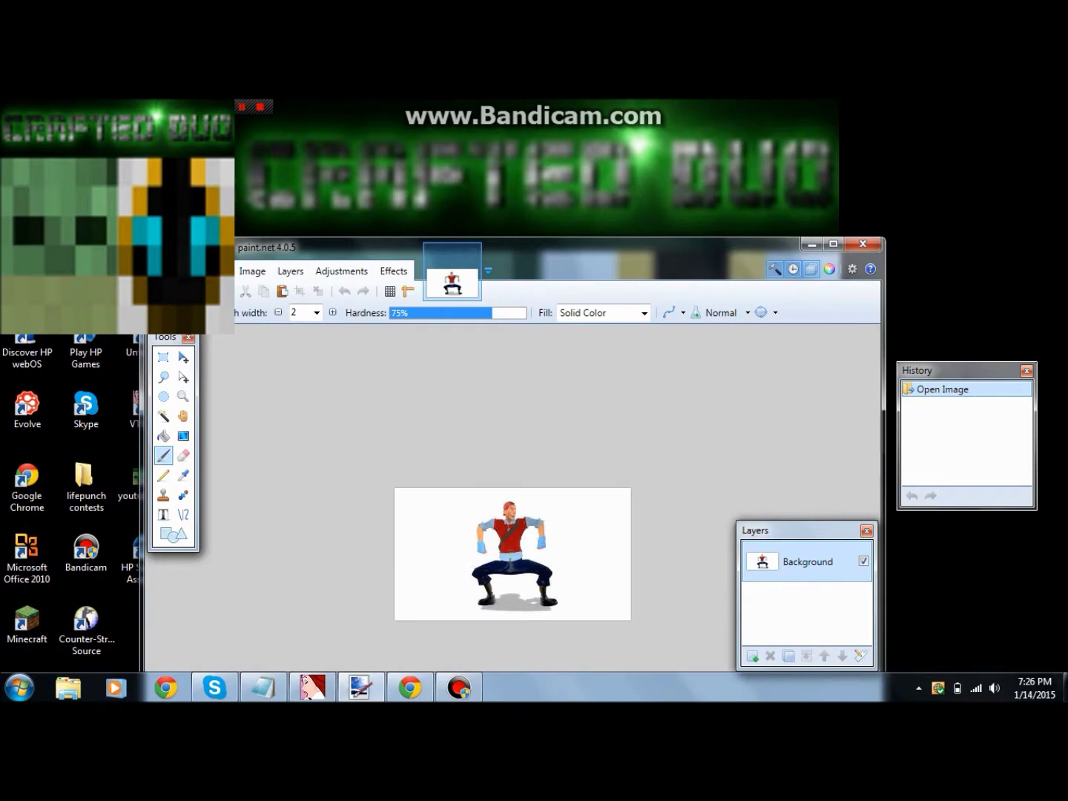
left_click_drag(357, 247, 406, 164)
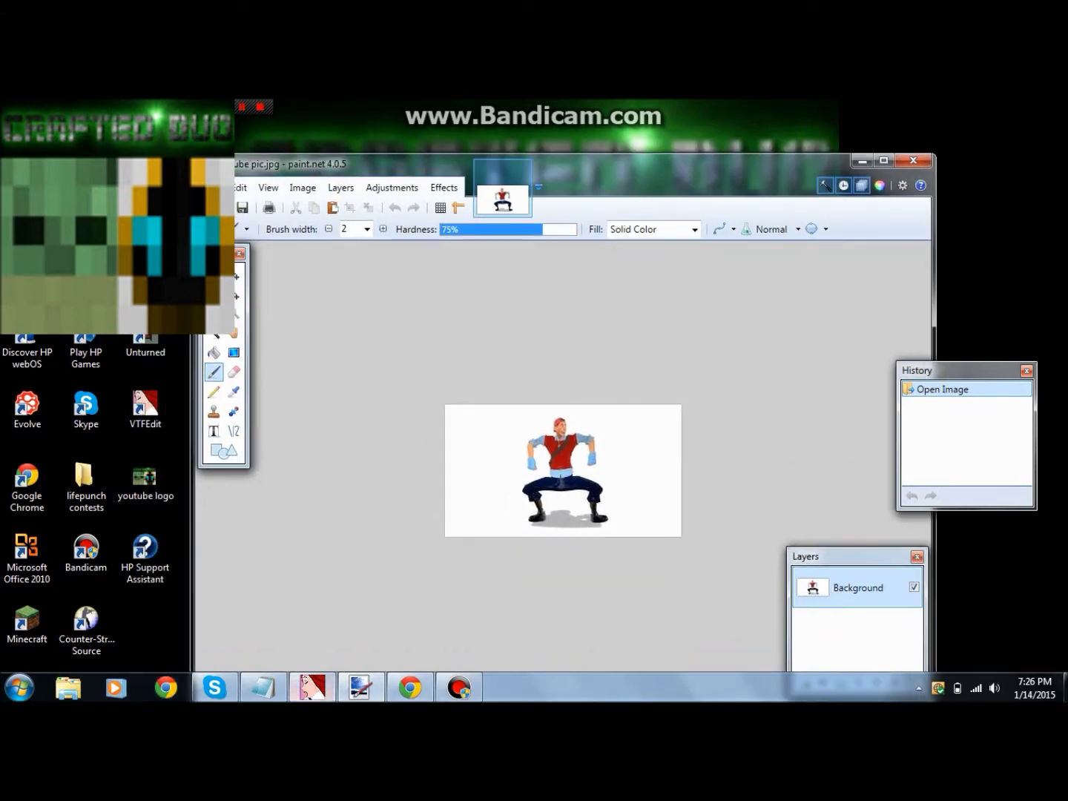
left_click(313, 687)
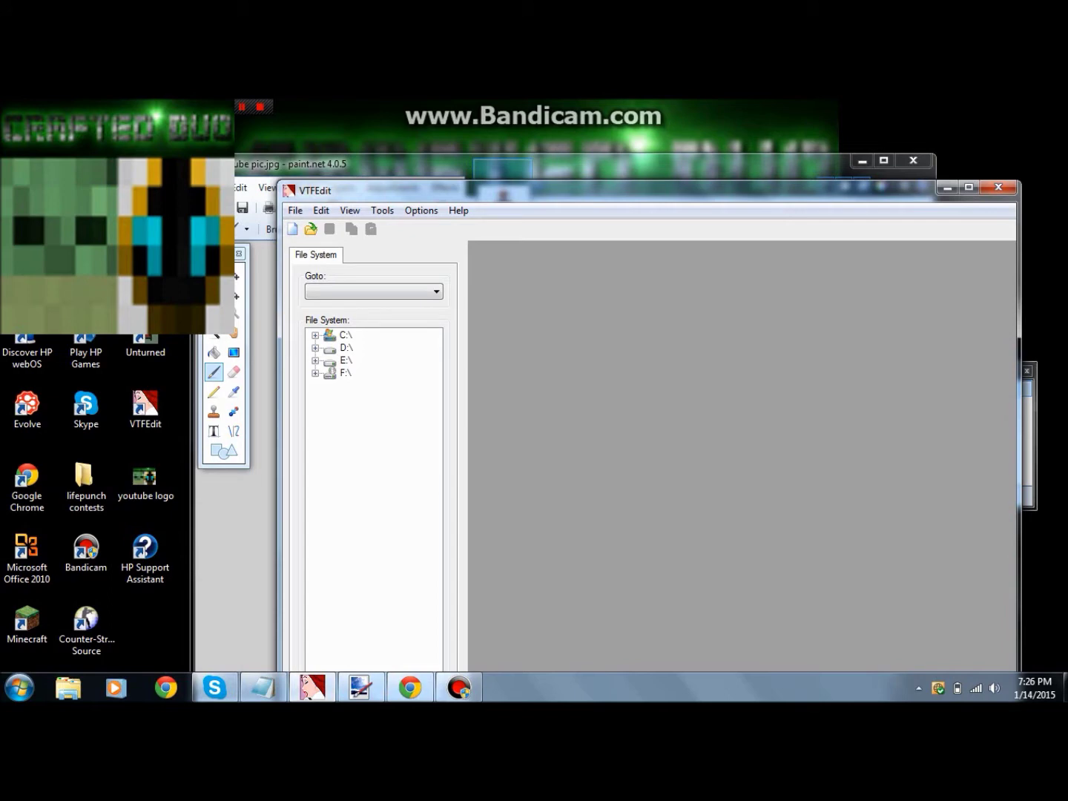
left_click(947, 187)
left_click(862, 161)
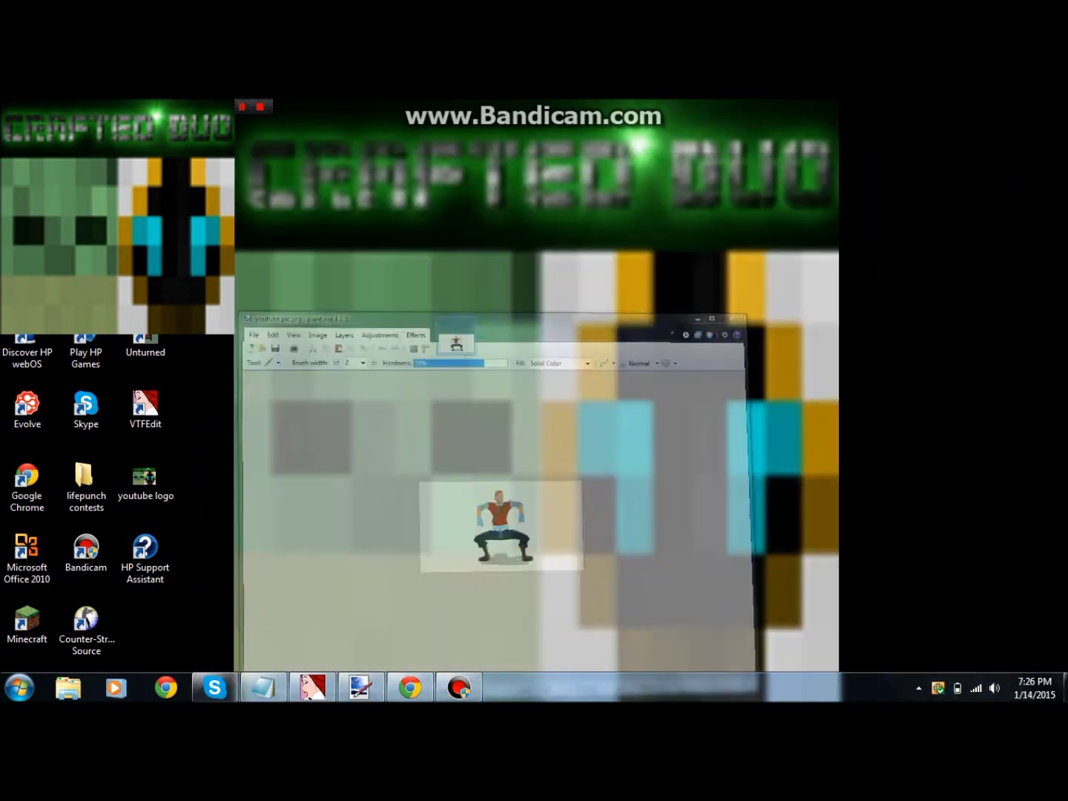
- Switch to Chrome and browse the "gmod spray" image results around the squatting Scout picture
left_click(411, 688)
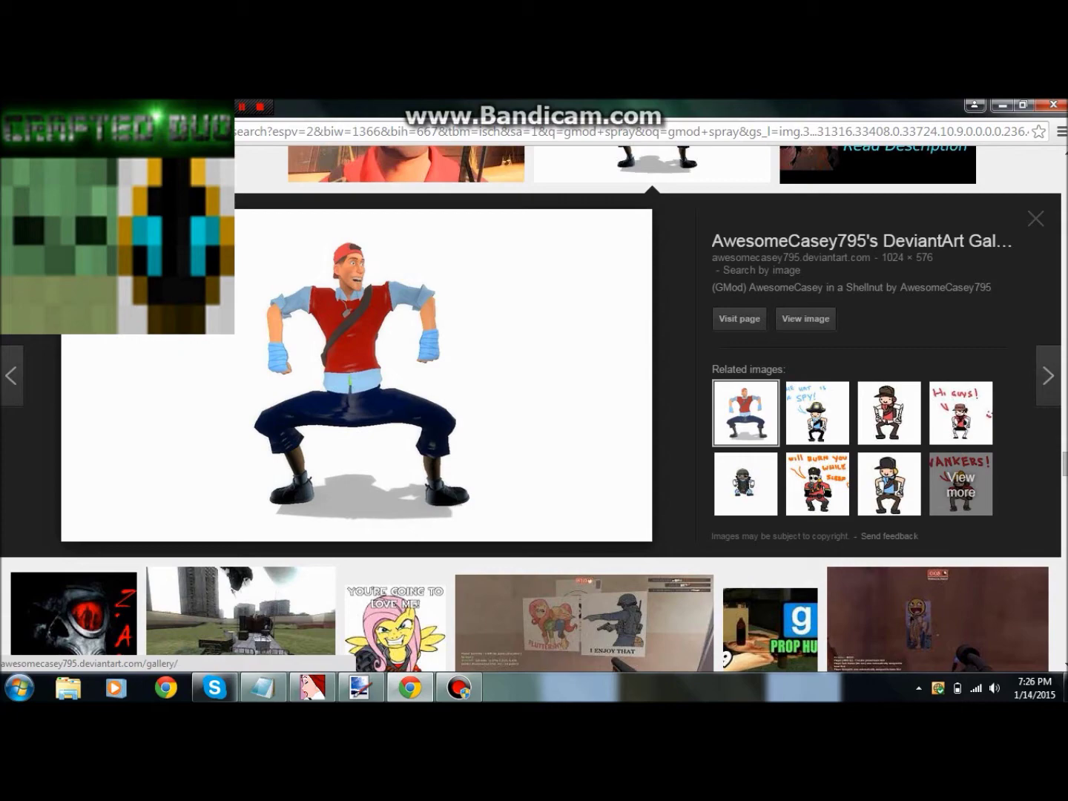
scroll(534, 408, "down", 6)
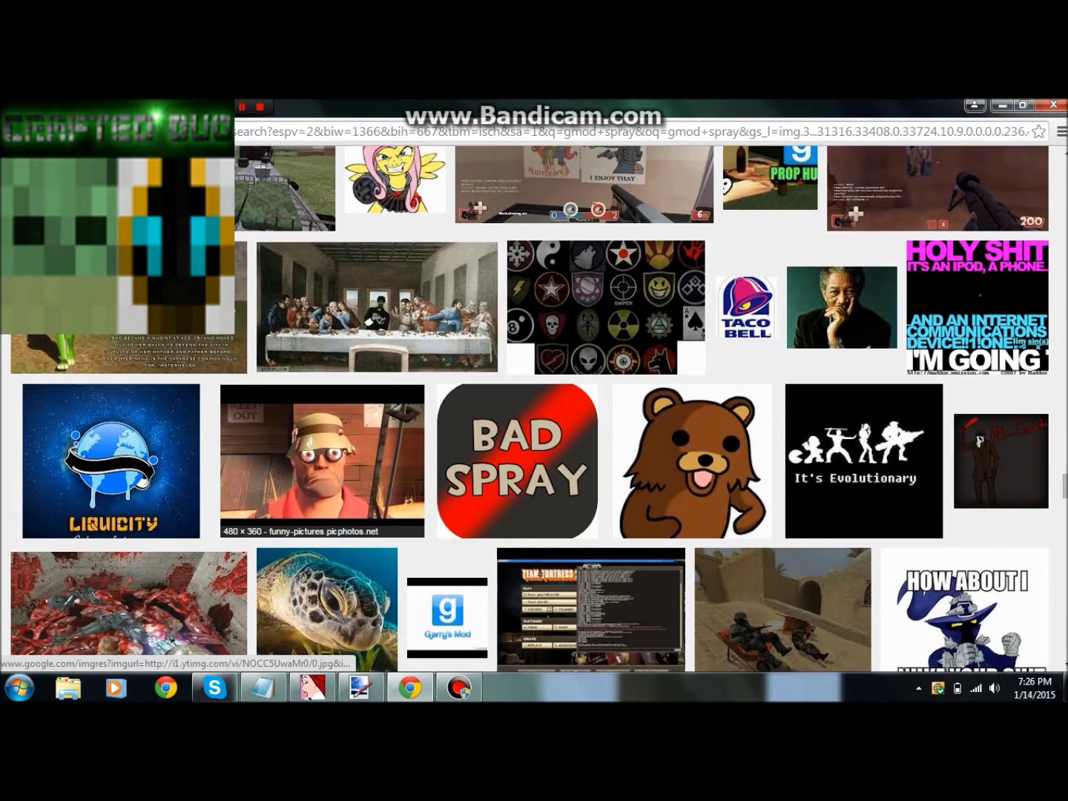
scroll(535, 408, "down", 1)
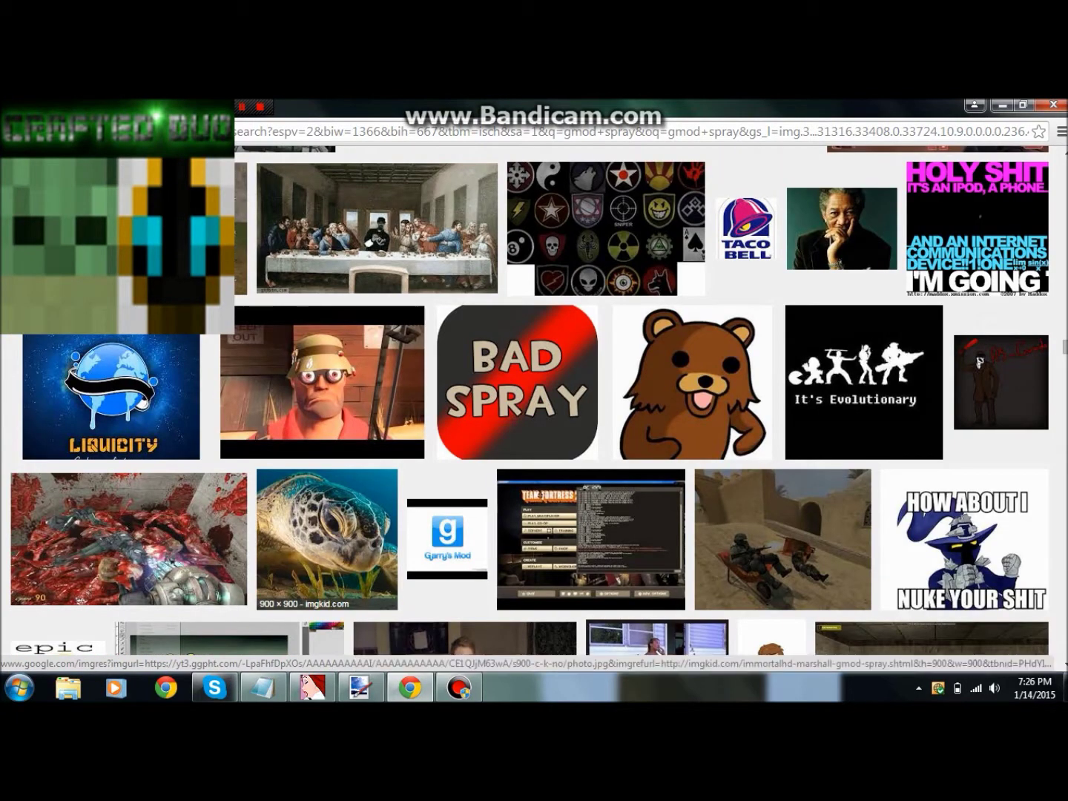
scroll(274, 519, "up", 15)
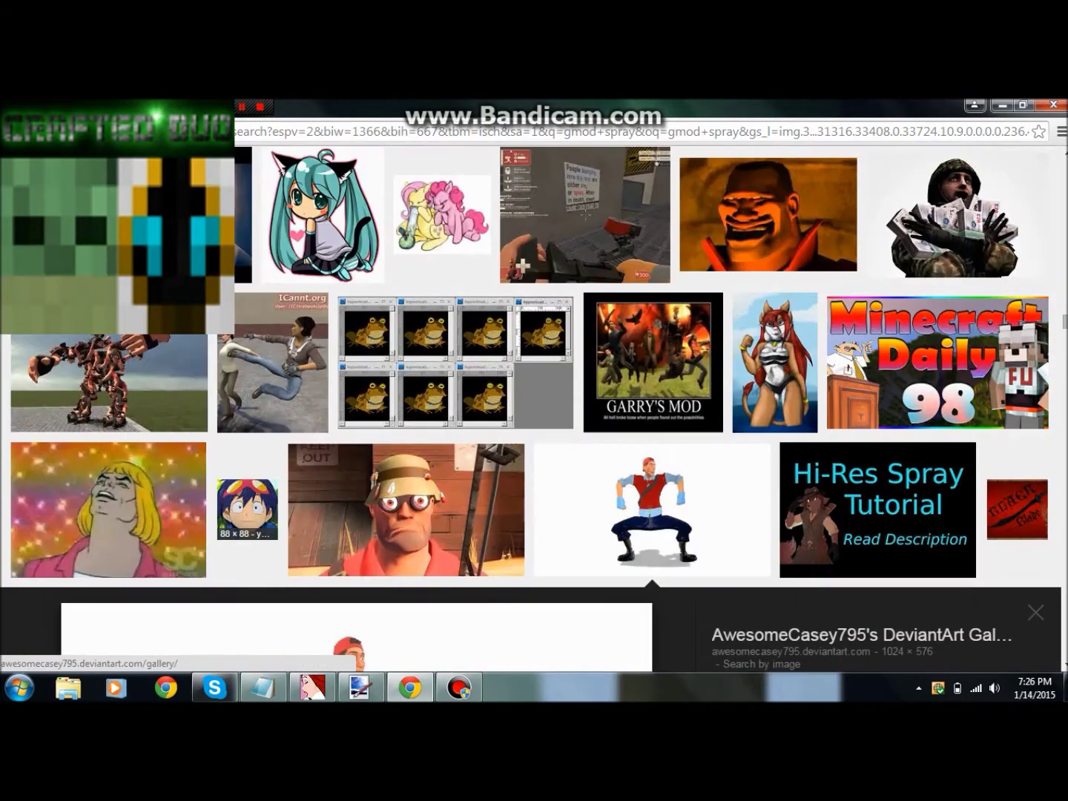
scroll(259, 489, "up", 7)
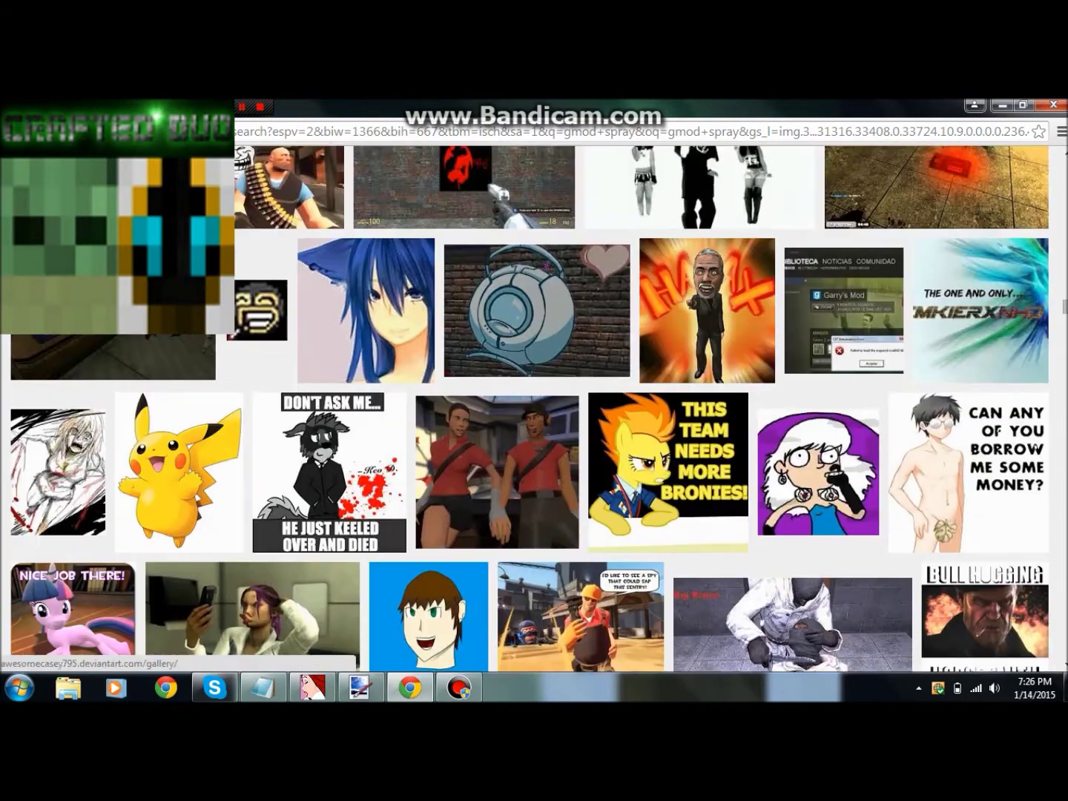
scroll(257, 468, "up", 3)
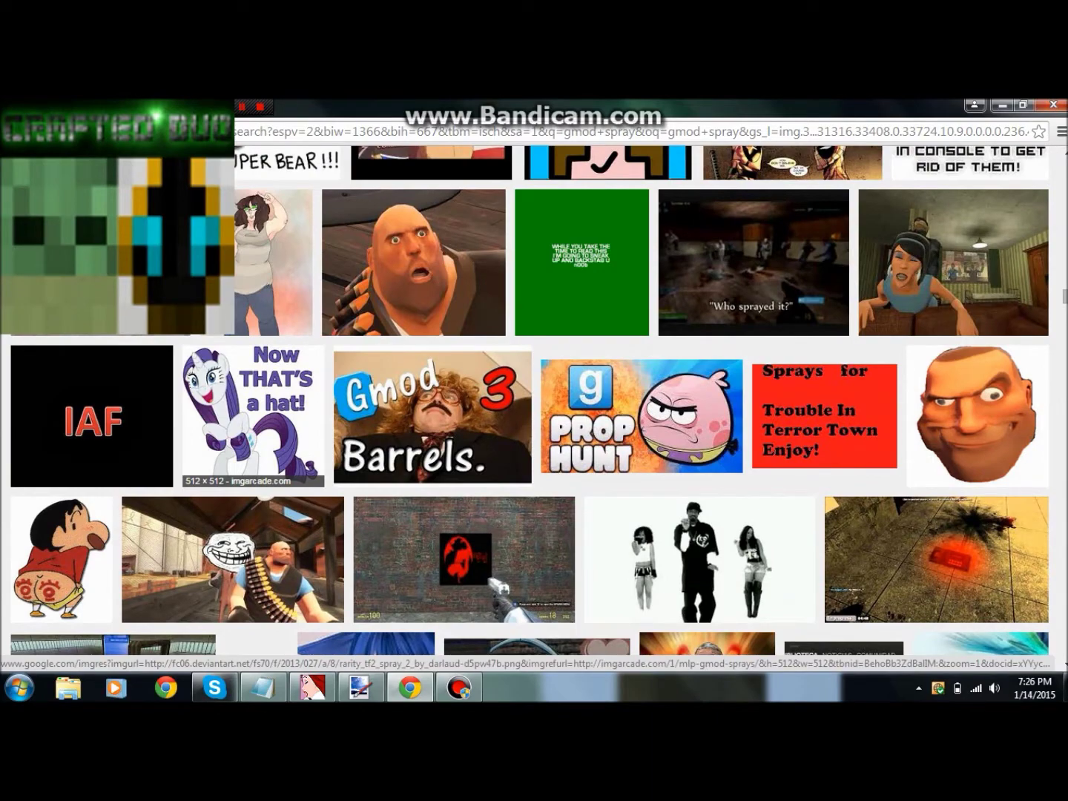
scroll(257, 444, "down", 15)
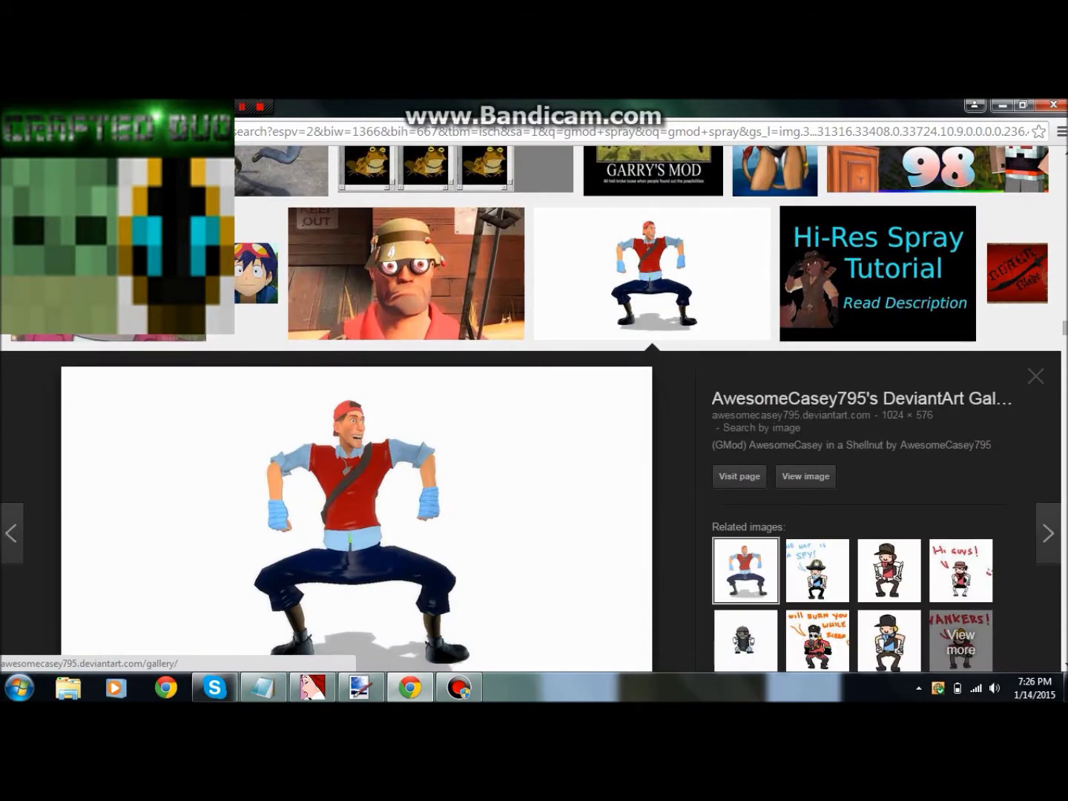
scroll(534, 409, "down", 2)
scroll(534, 408, "up", 1)
scroll(534, 408, "down", 1)
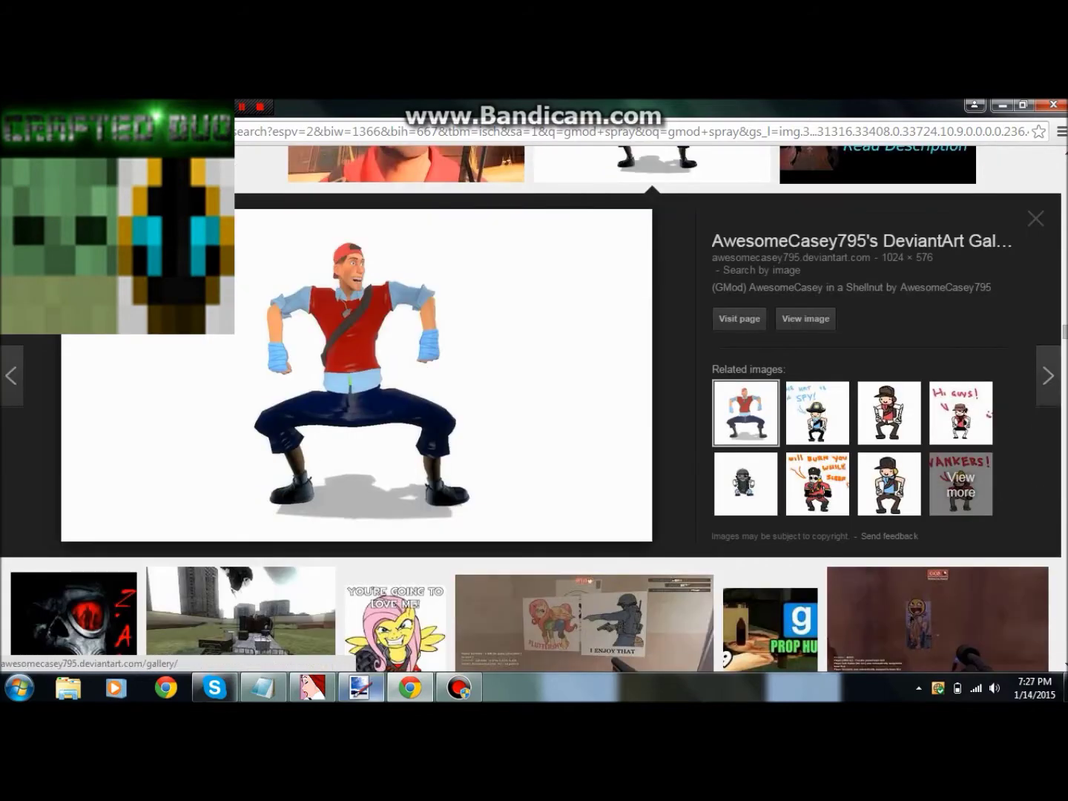
- Switch to paint.net and resize the Scout image to 512 x 512 pixels without maintaining the aspect ratio
left_click(360, 689)
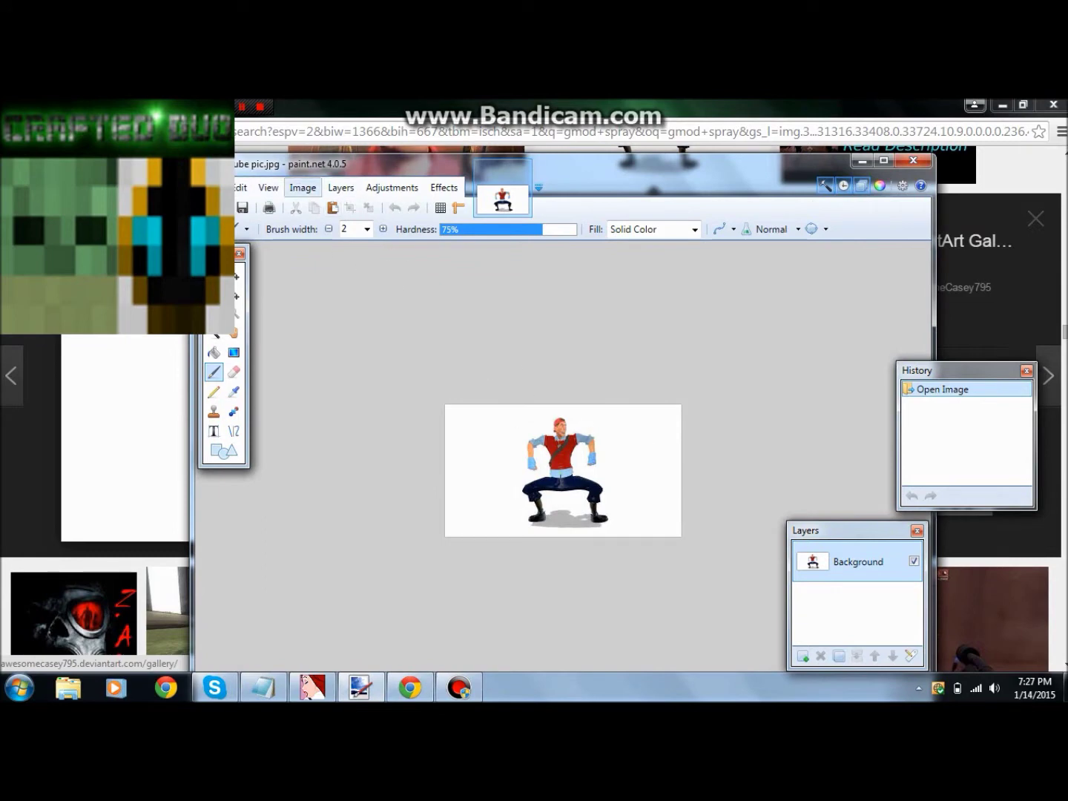
left_click(303, 189)
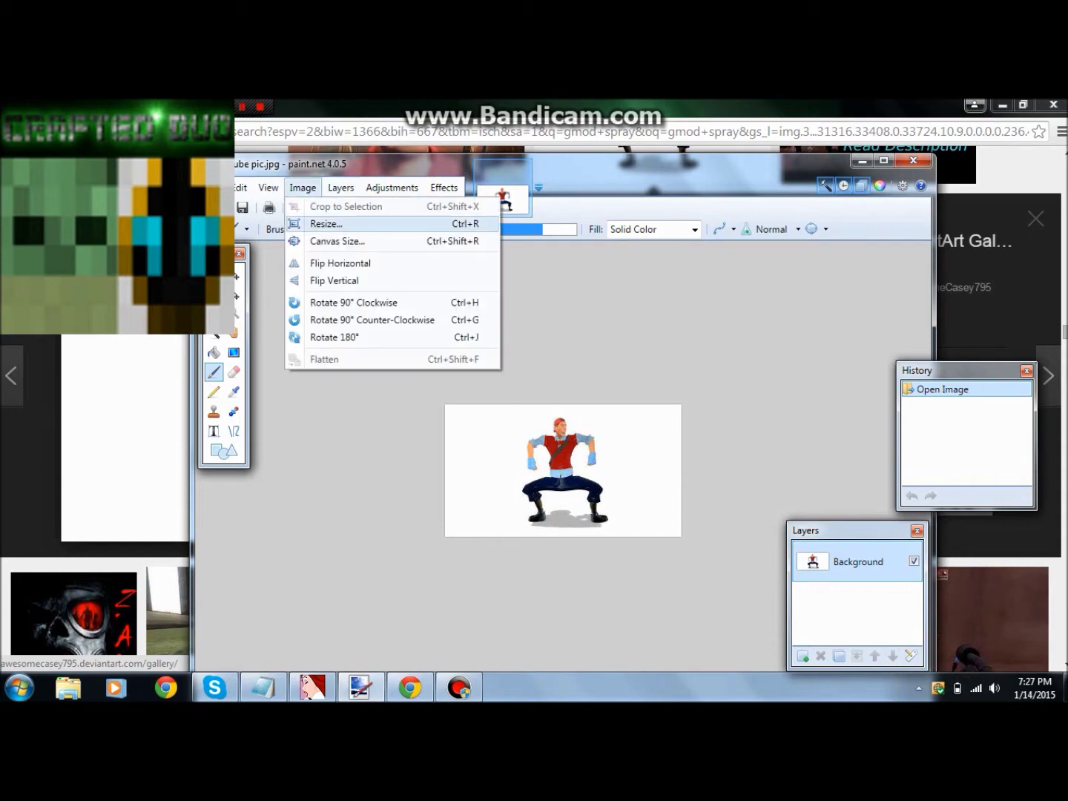
left_click(326, 224)
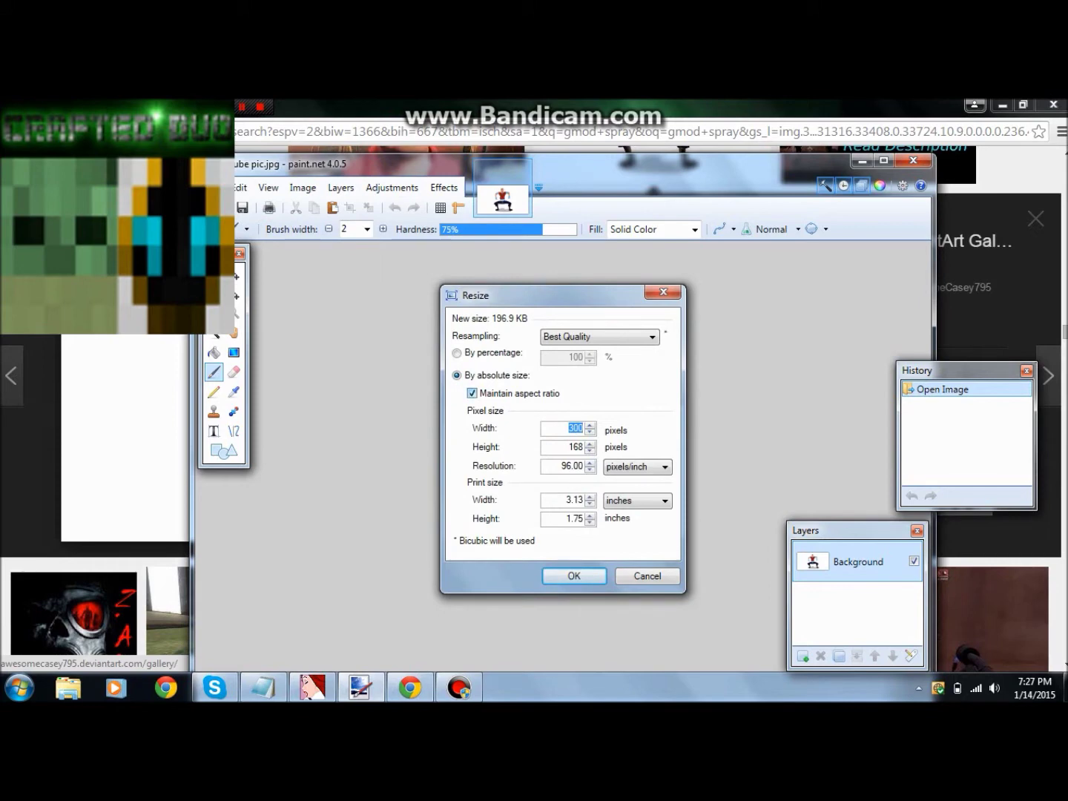
left_click(471, 394)
left_click(472, 392)
left_click(472, 393)
type("512")
key("BackSpace")
key("BackSpace")
key("BackSpace")
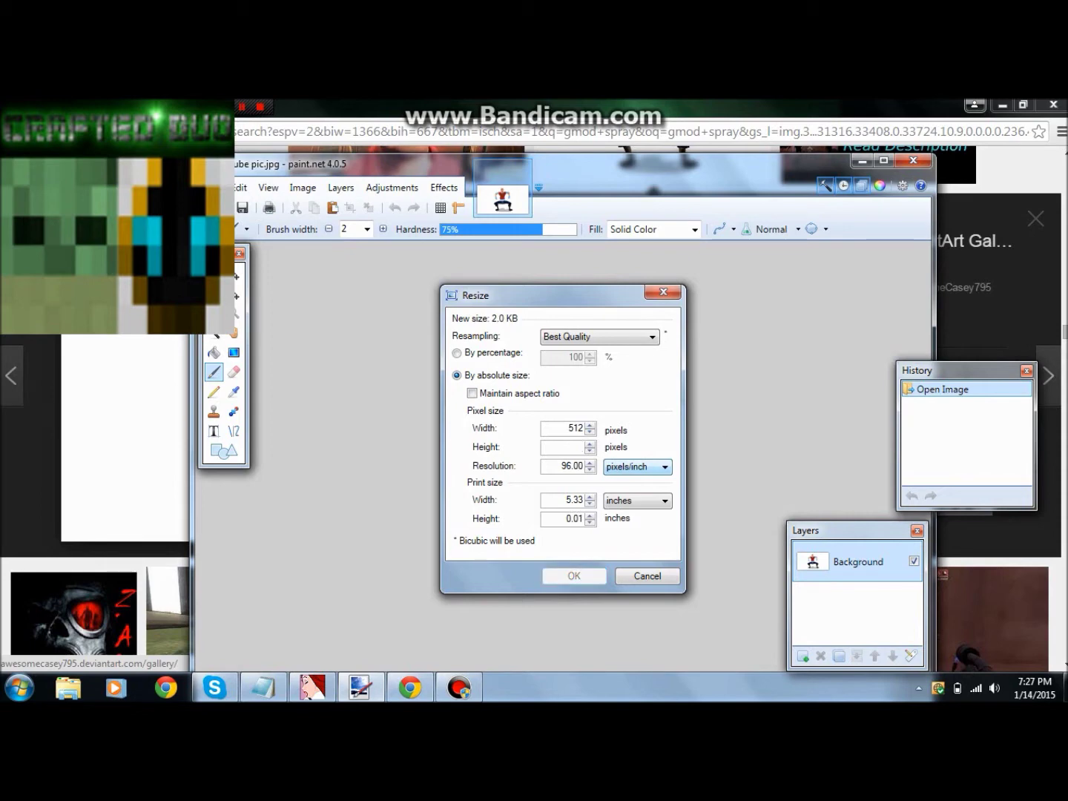
type("512")
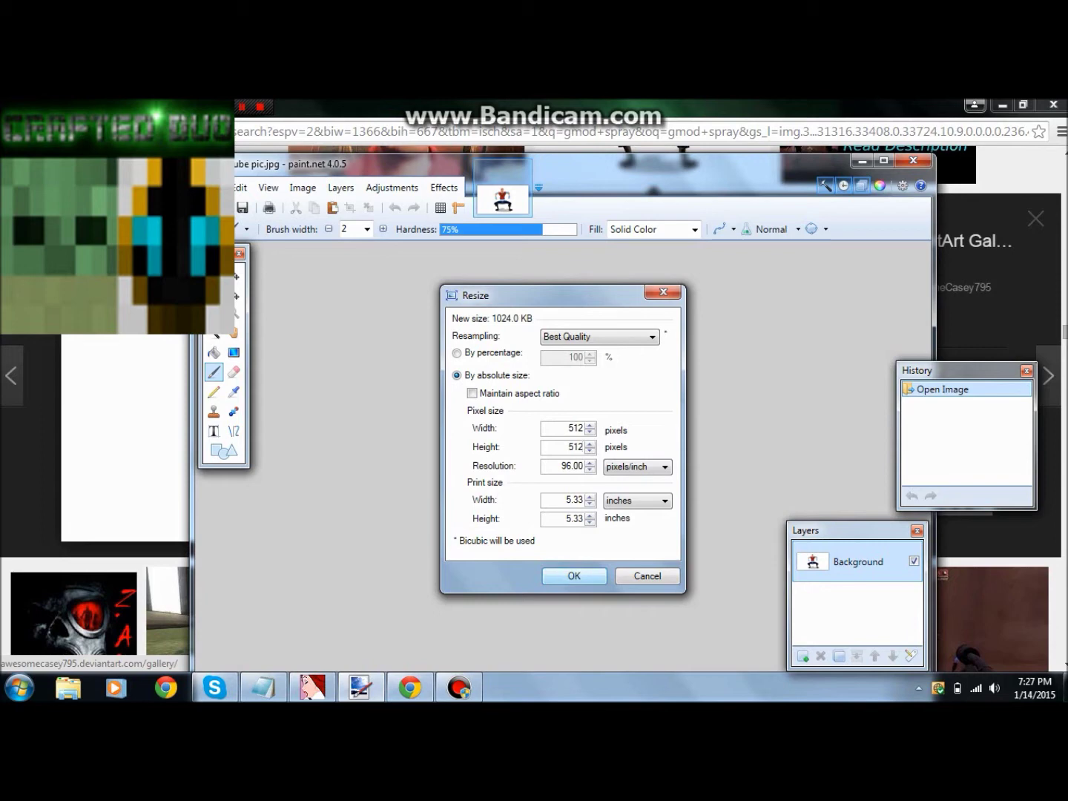
key("Return")
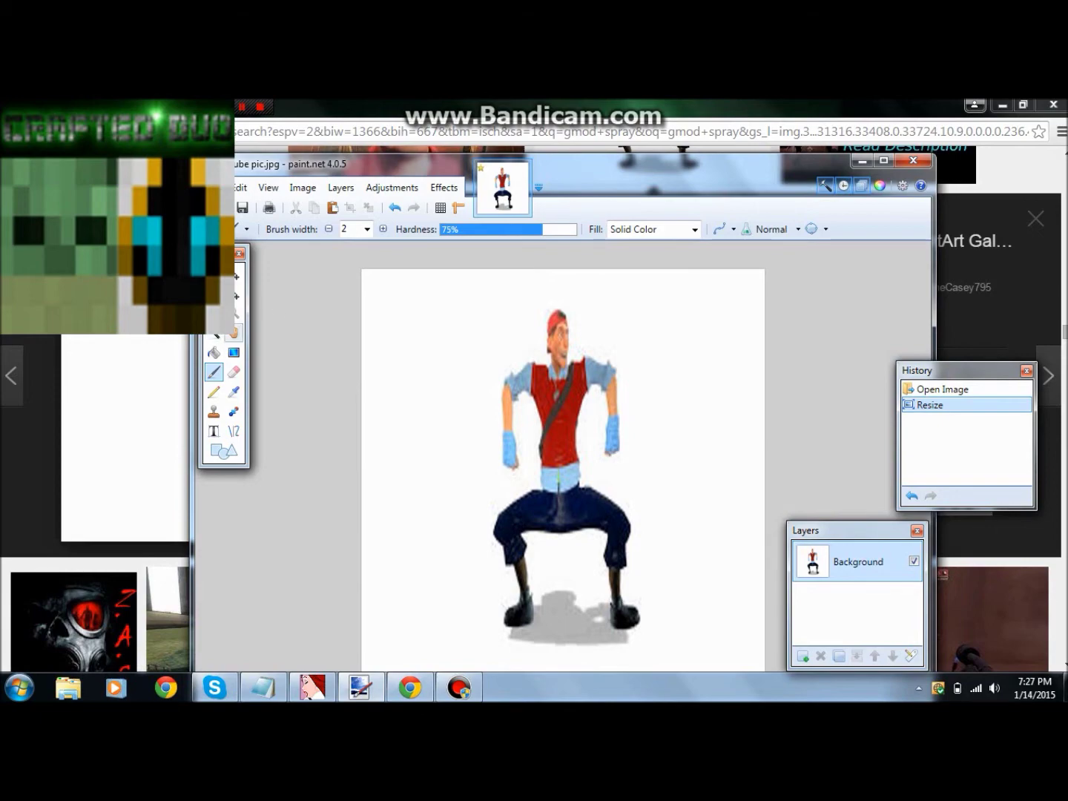
- Minimize the browser, select the white background around the figure with the Magic Wand at 43% tolerance, and erase it
left_click(1002, 103)
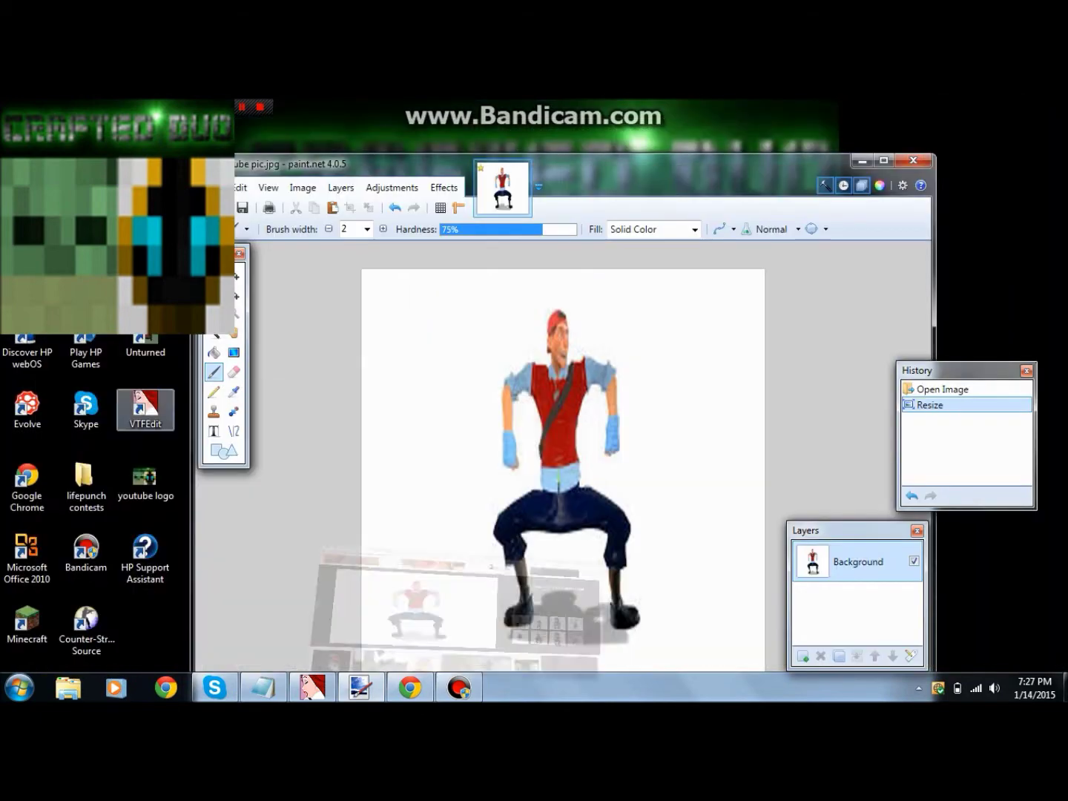
left_click(214, 336)
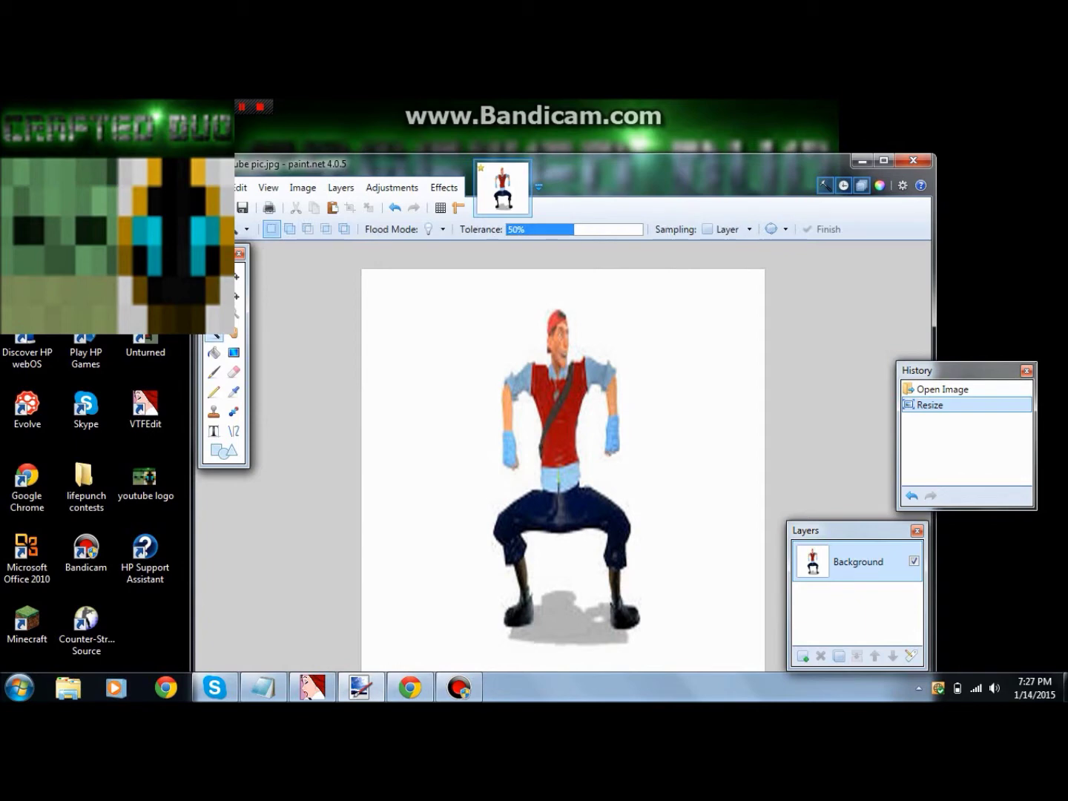
left_click(431, 309)
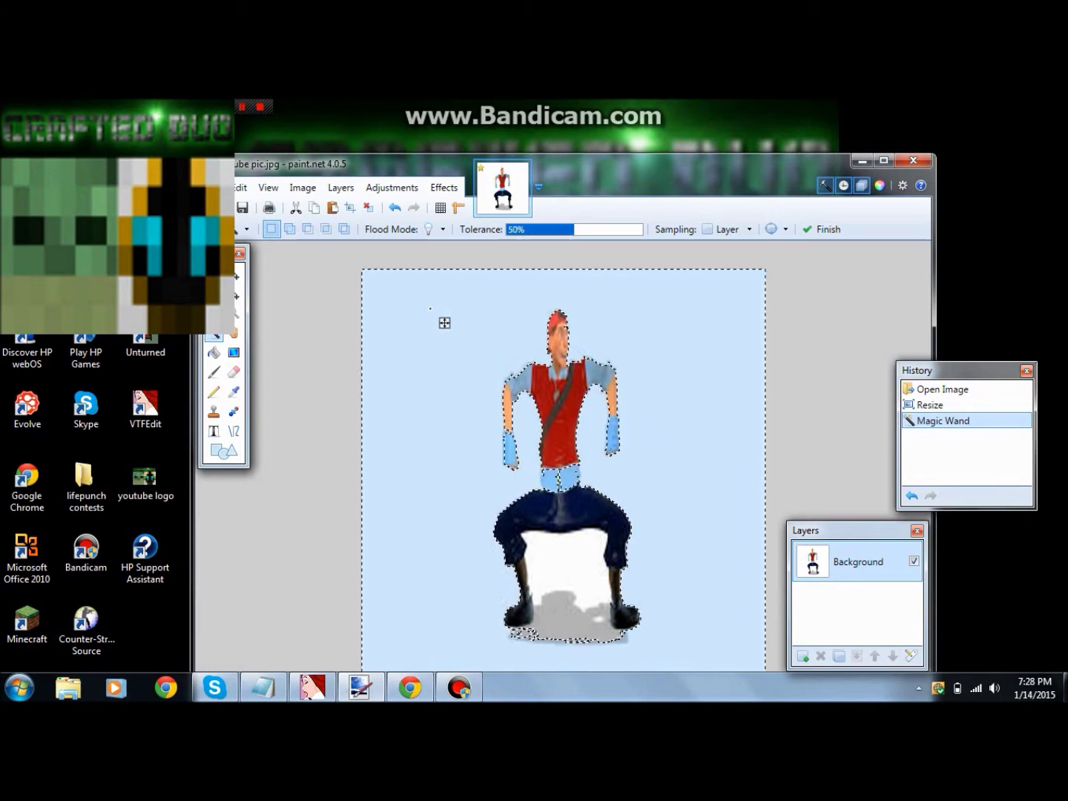
left_click(571, 230)
left_click(565, 229)
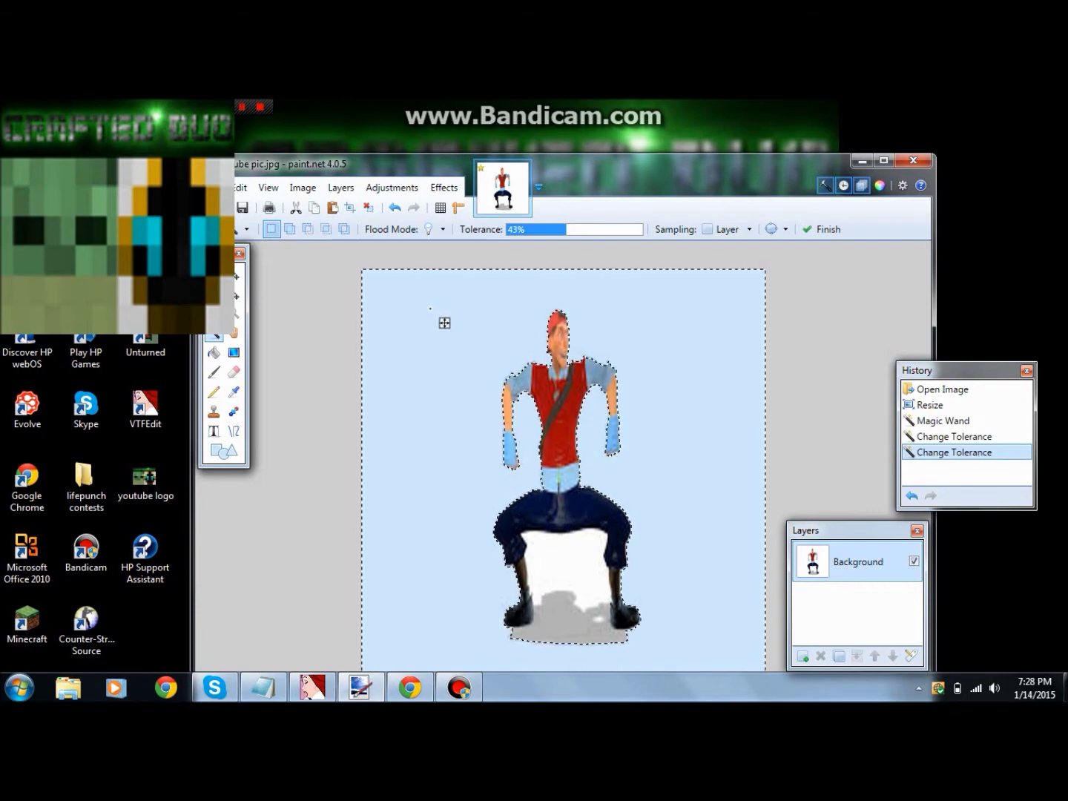
key("Delete")
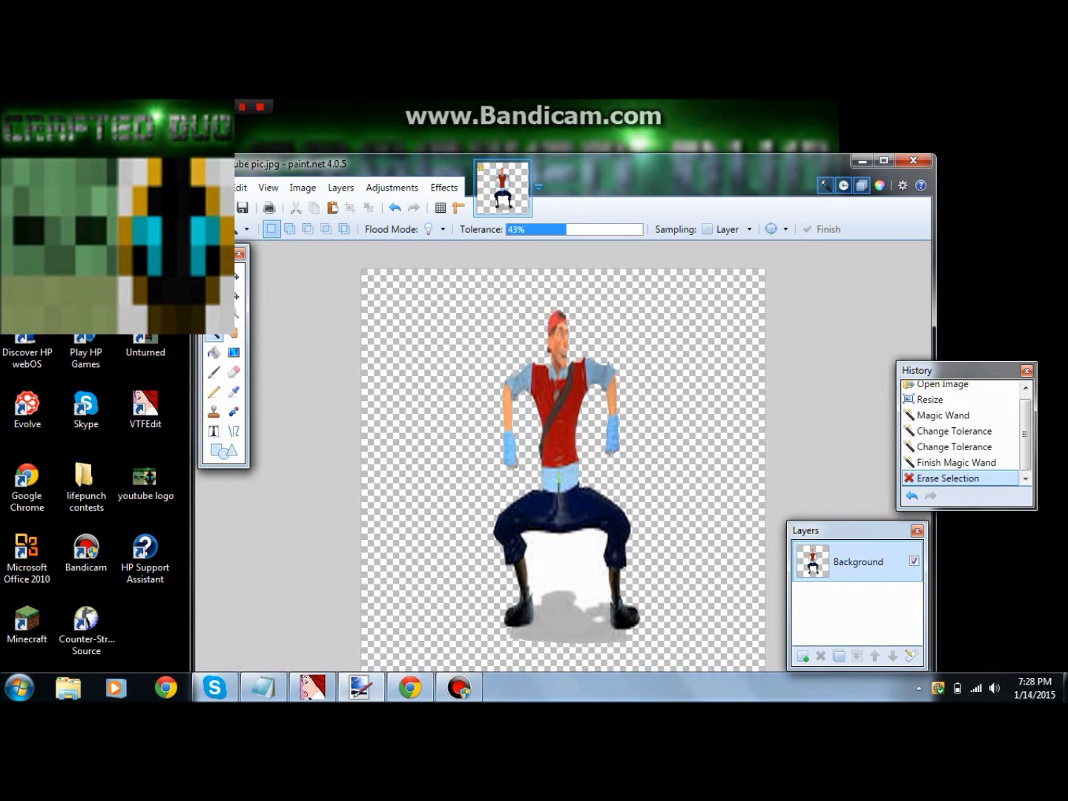
- Erase the white area between the legs and the small light spot in the shadow using Magic Wand selections
left_click(591, 577)
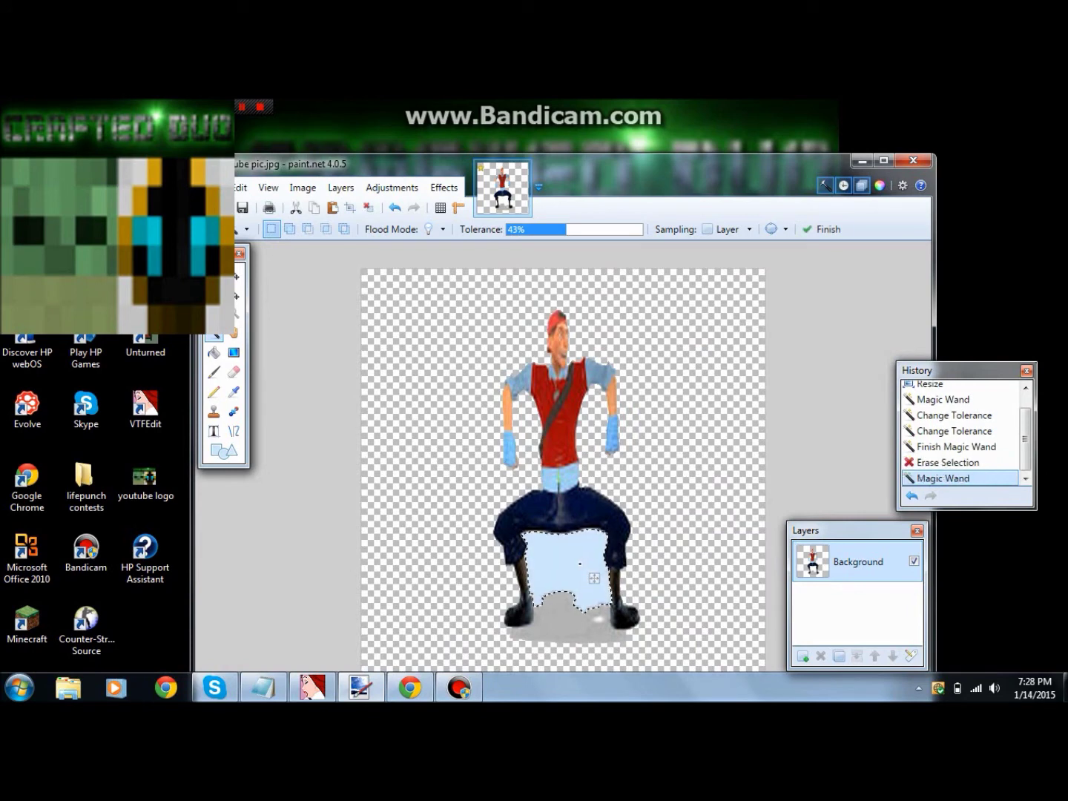
key("Delete")
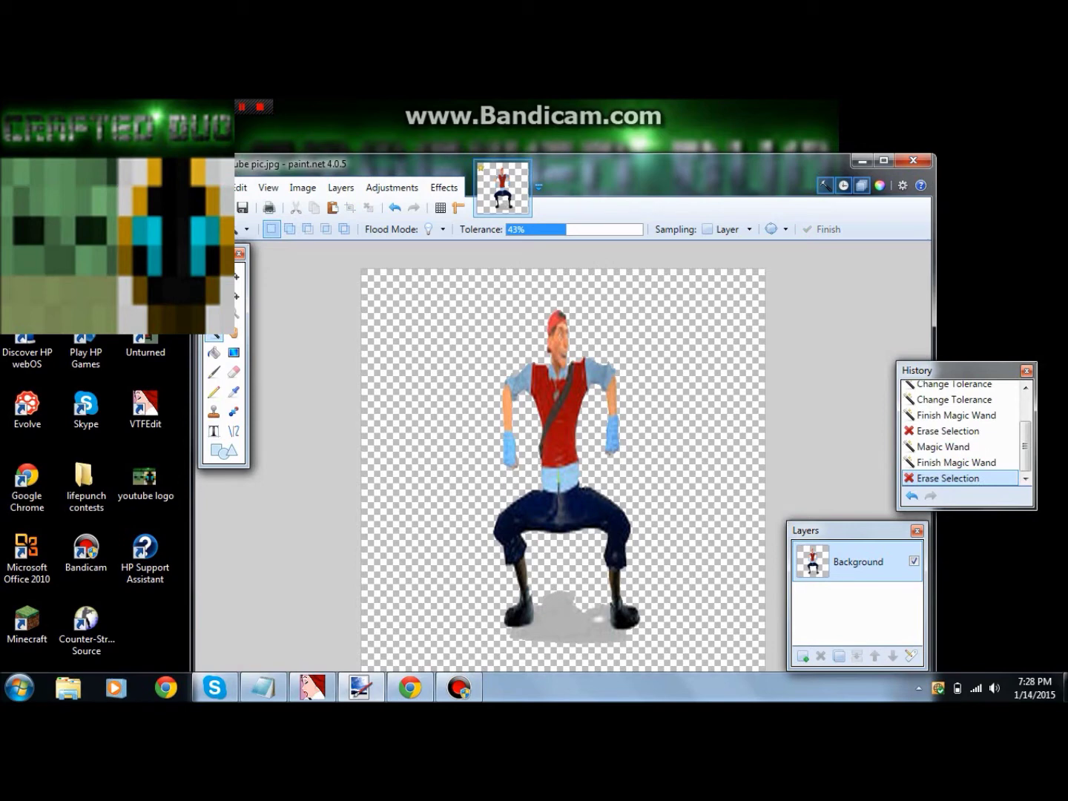
left_click(600, 619)
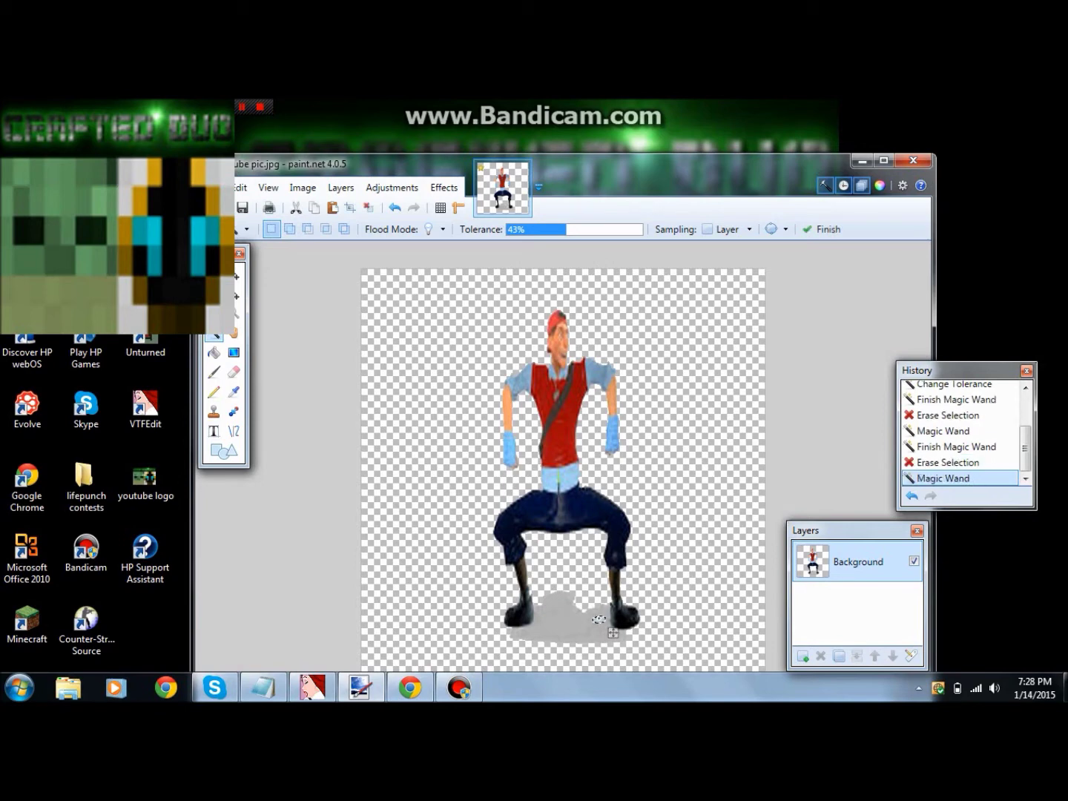
key("Delete")
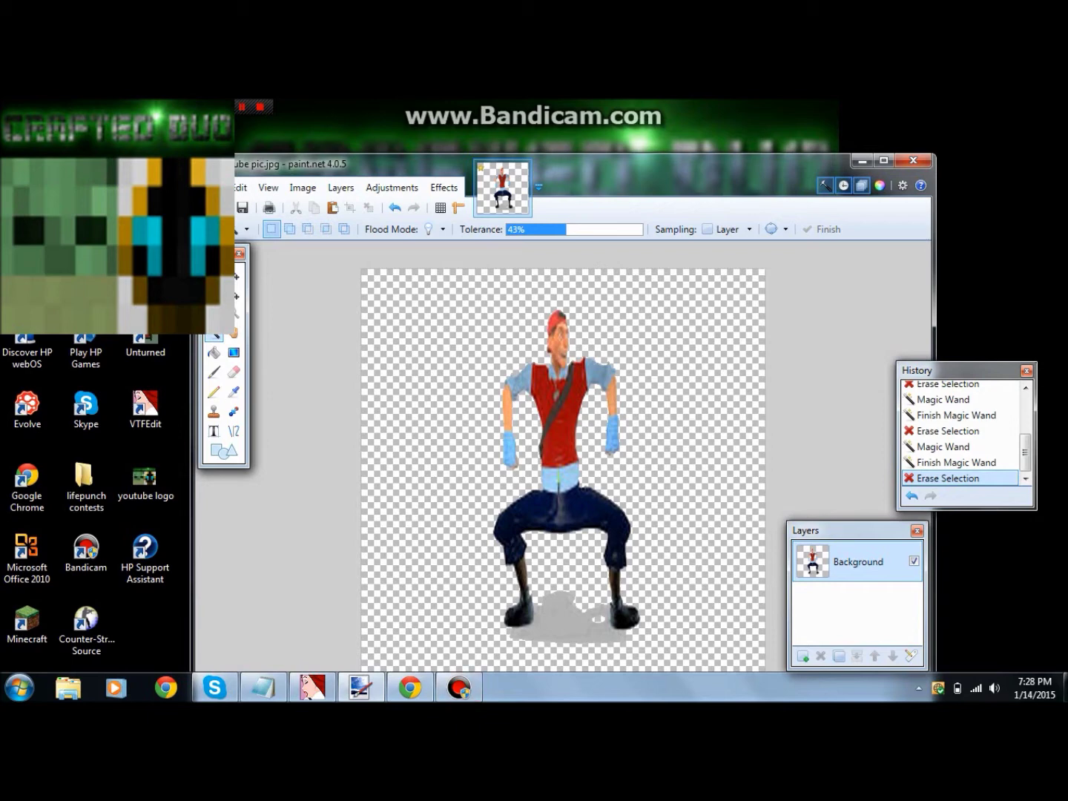
- Save the image as "gmod spray" in TGA format in the Documents library, accepting the offered save configuration
left_click(215, 188)
mouse_move(267, 188)
mouse_move(215, 188)
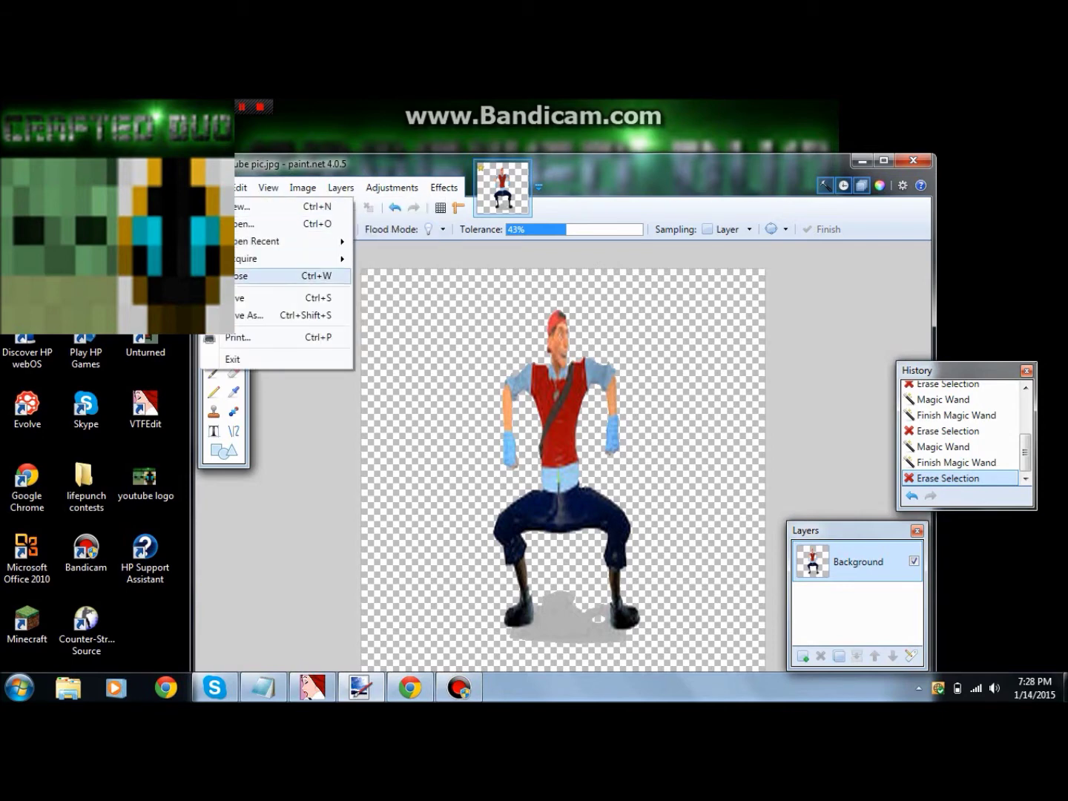
left_click(293, 315)
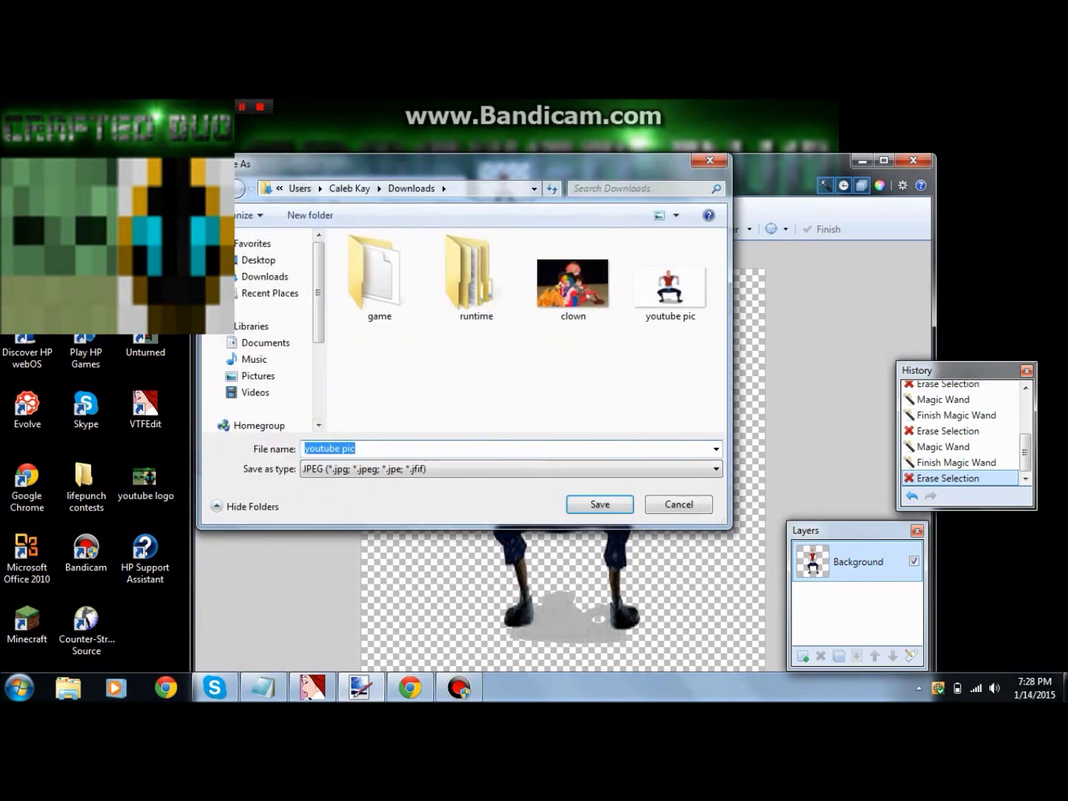
key("BackSpace")
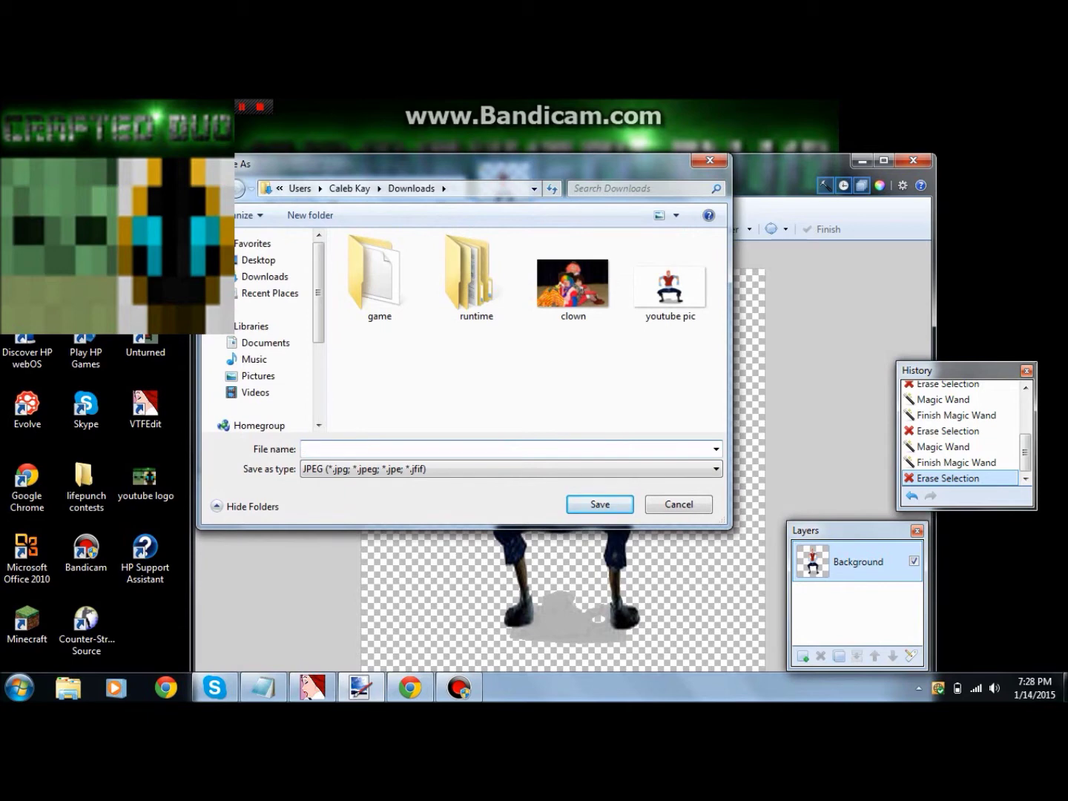
type("gmod spray")
left_click(264, 343)
scroll(263, 333, "down", 3)
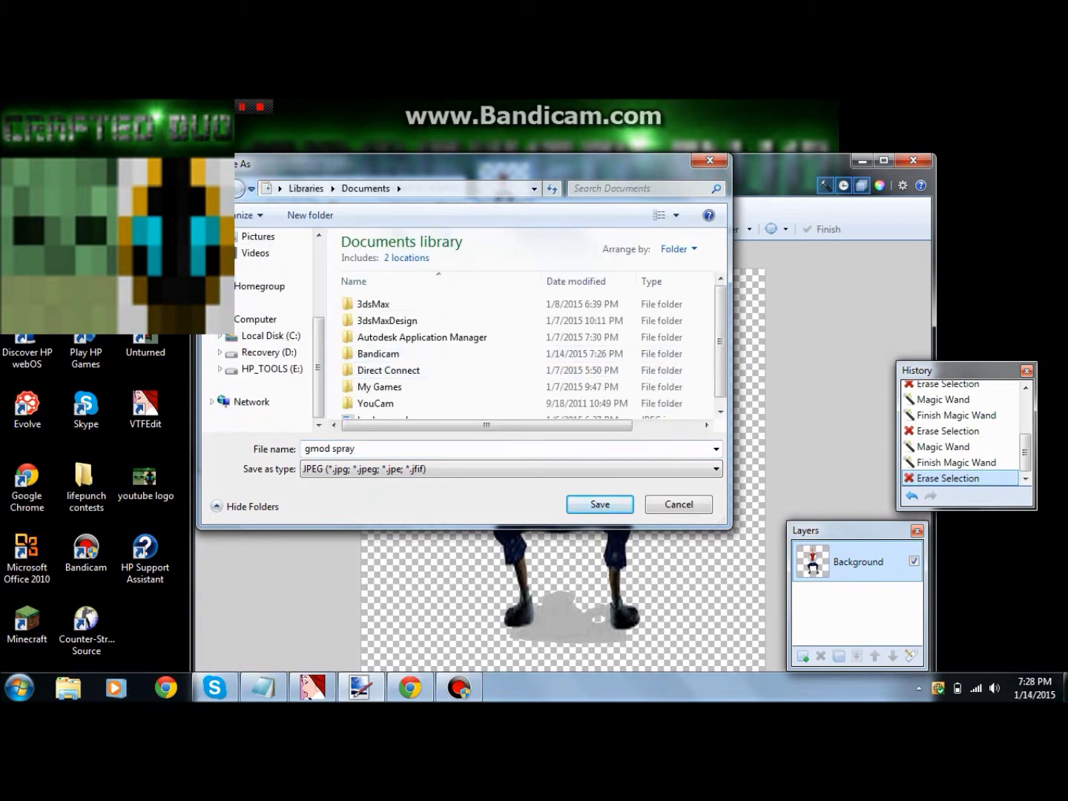
left_click(511, 469)
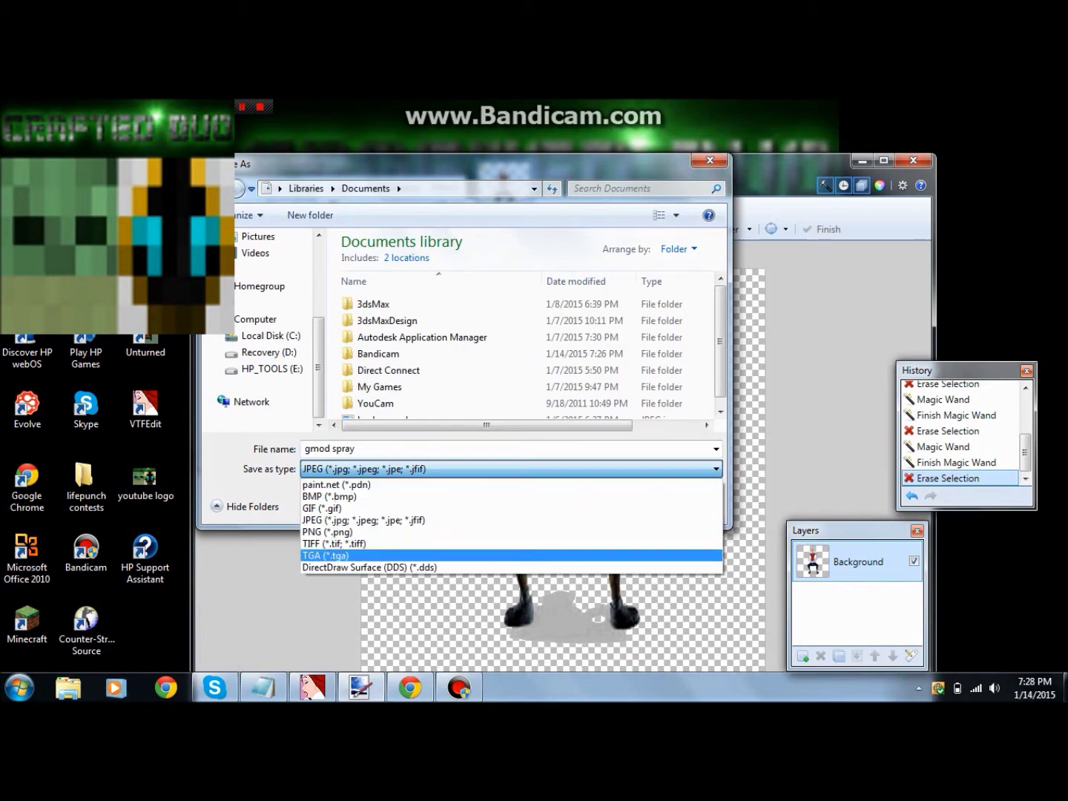
left_click(511, 555)
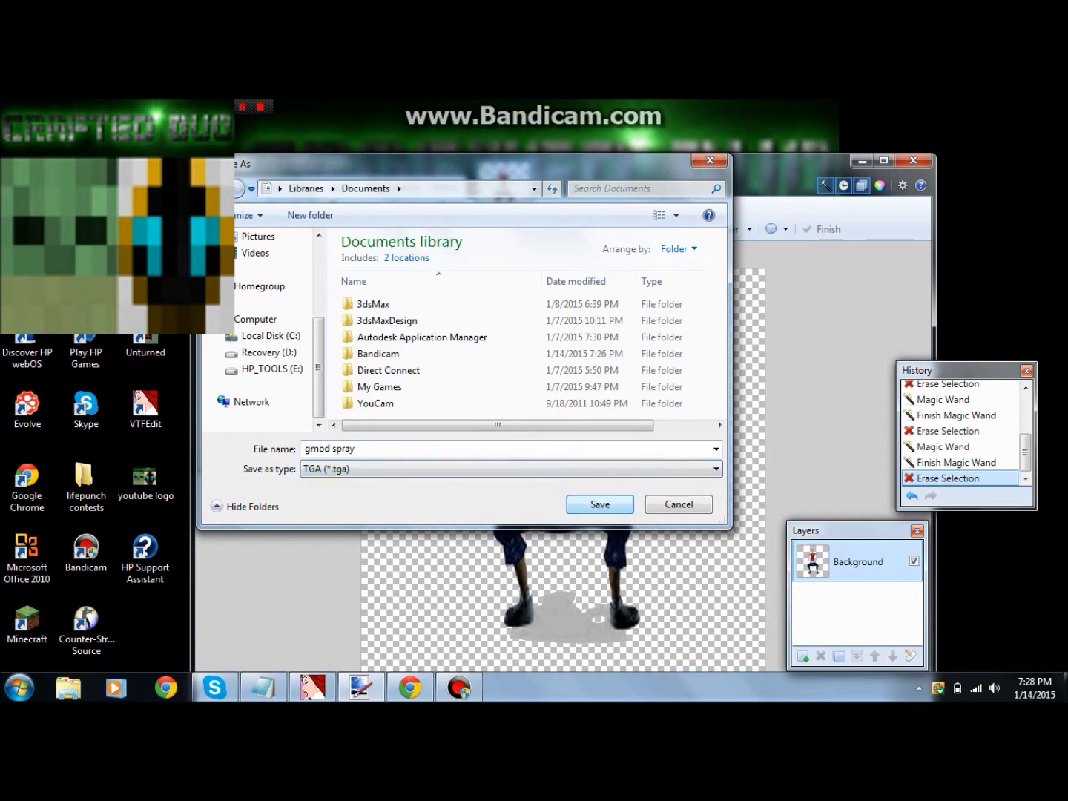
key("Return")
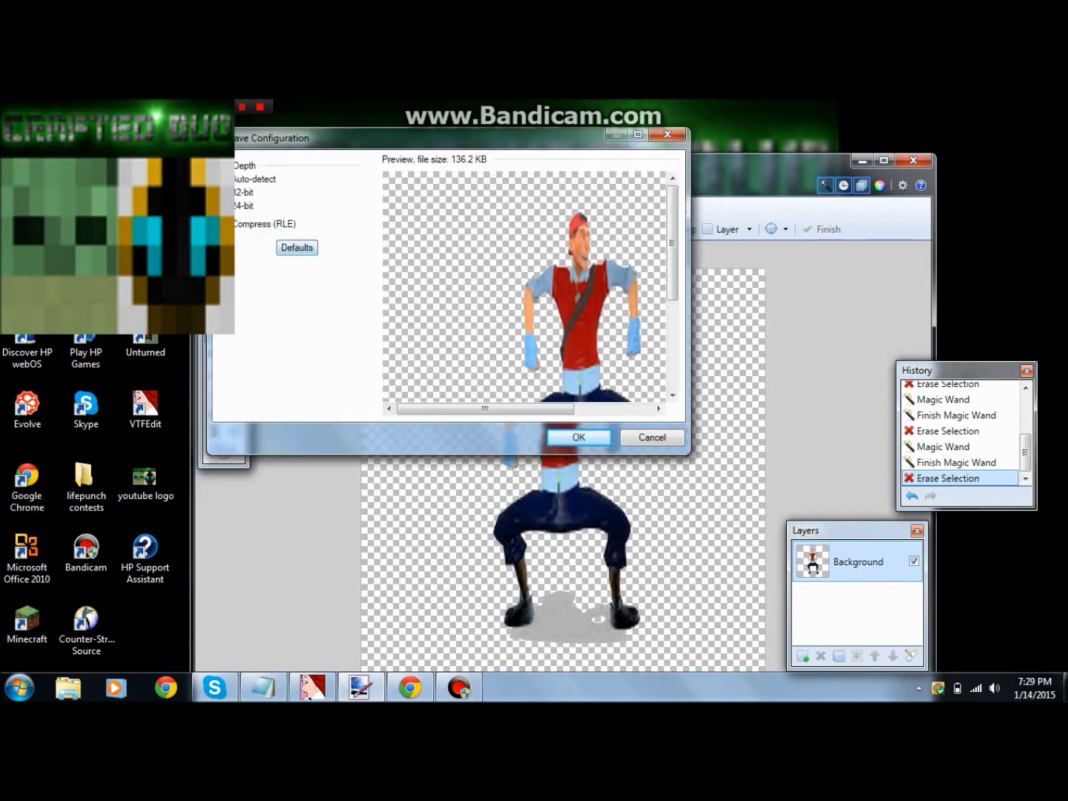
left_click(578, 438)
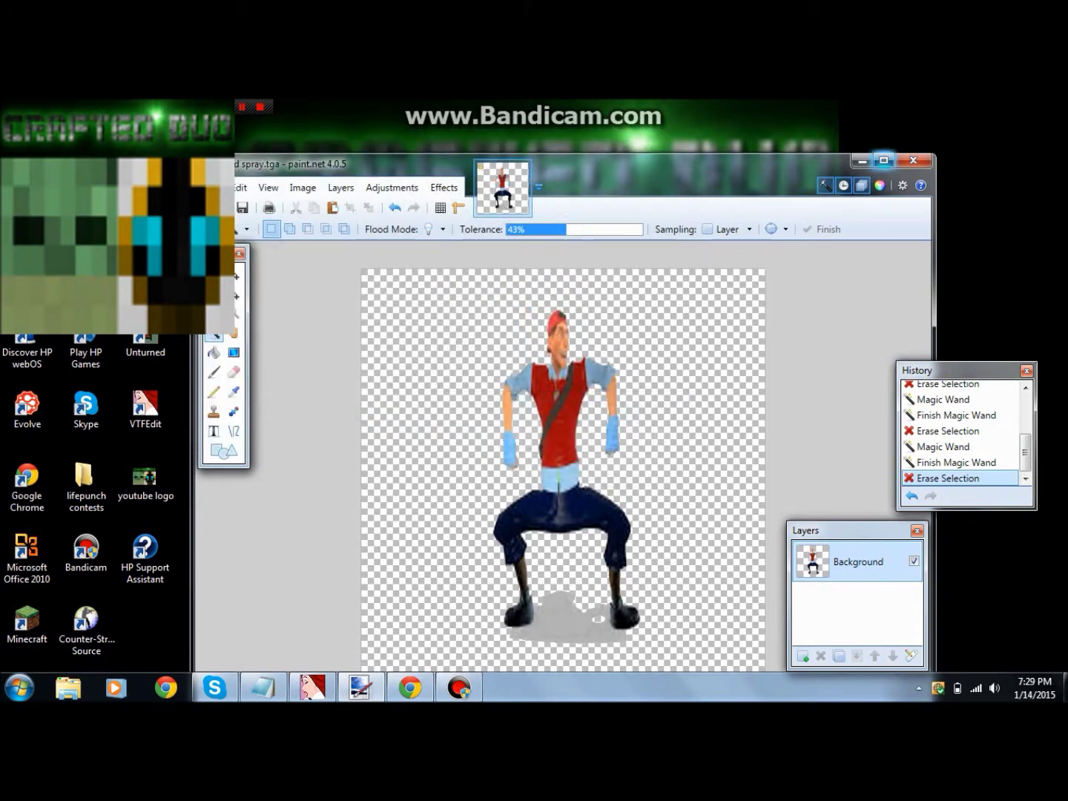
- Switch to VTFEdit and import the "gmod spray" TGA image from the Documents library, accepting the offered texture options
left_click(863, 160)
left_click(313, 689)
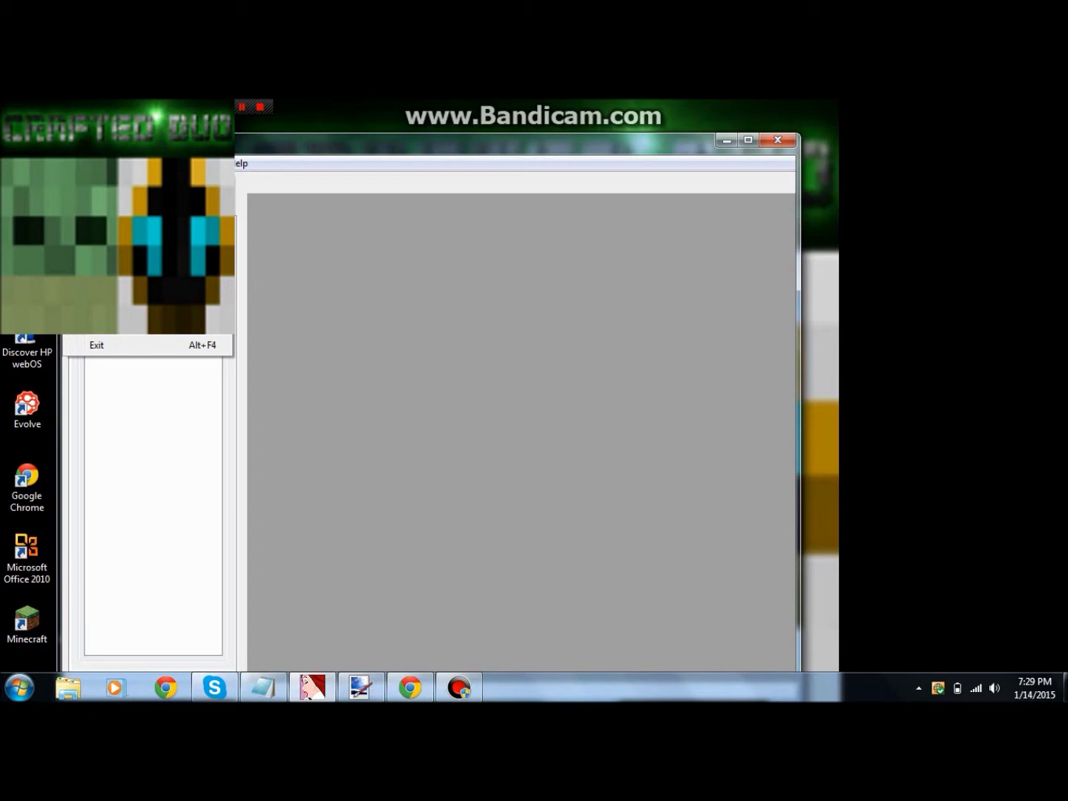
key("i")
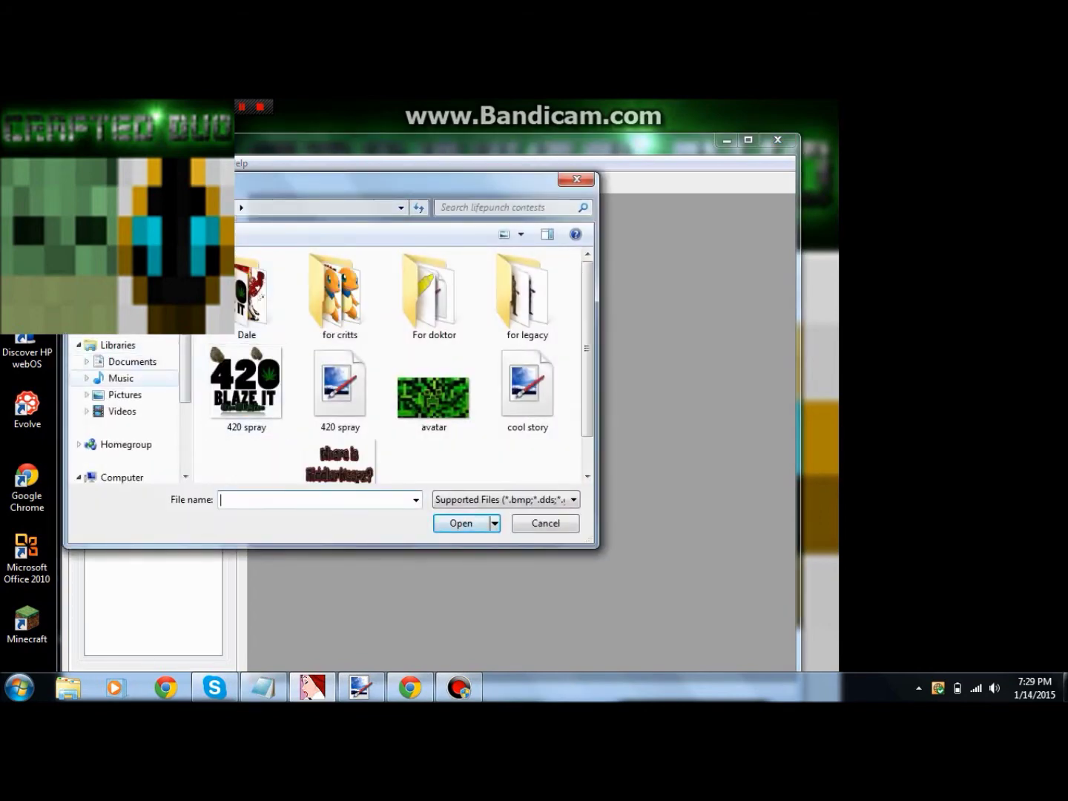
left_click(132, 361)
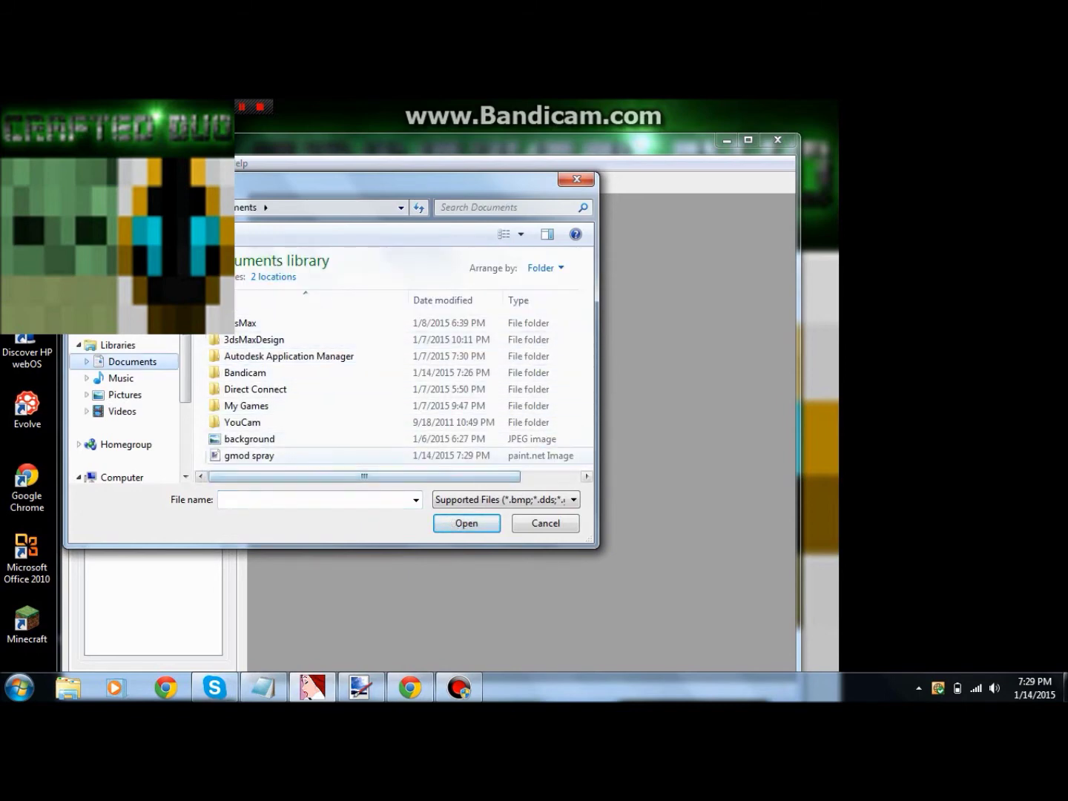
double_click(250, 455)
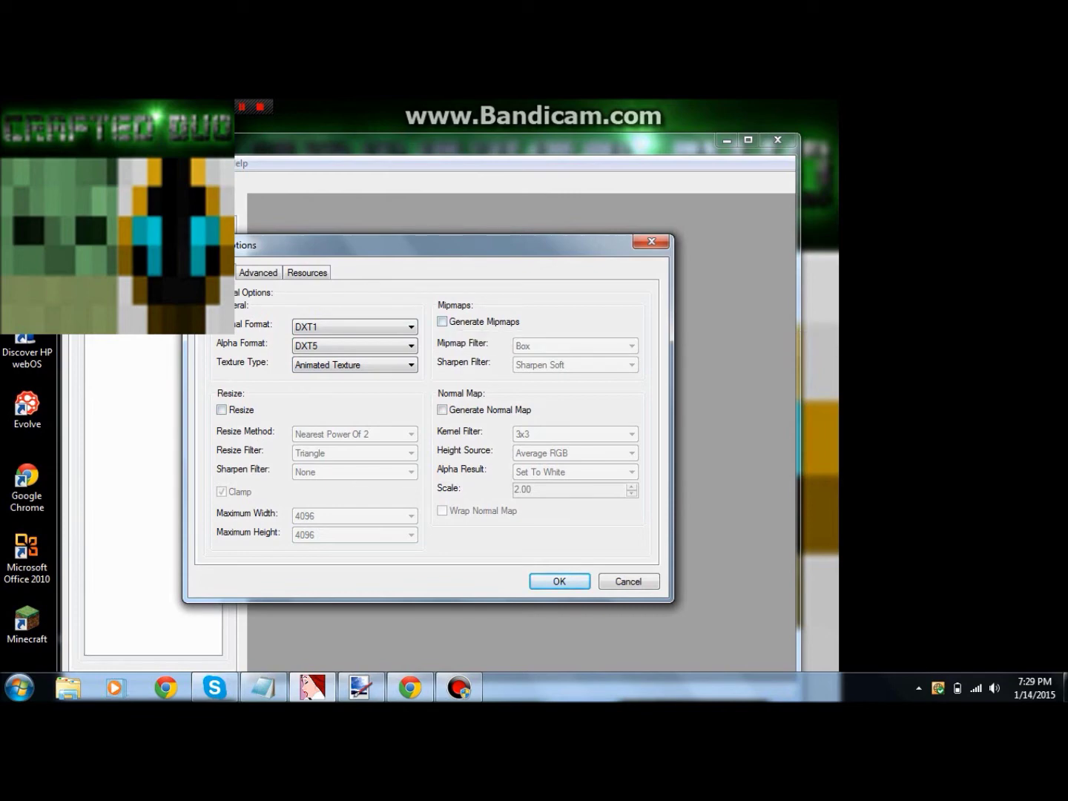
left_click(559, 582)
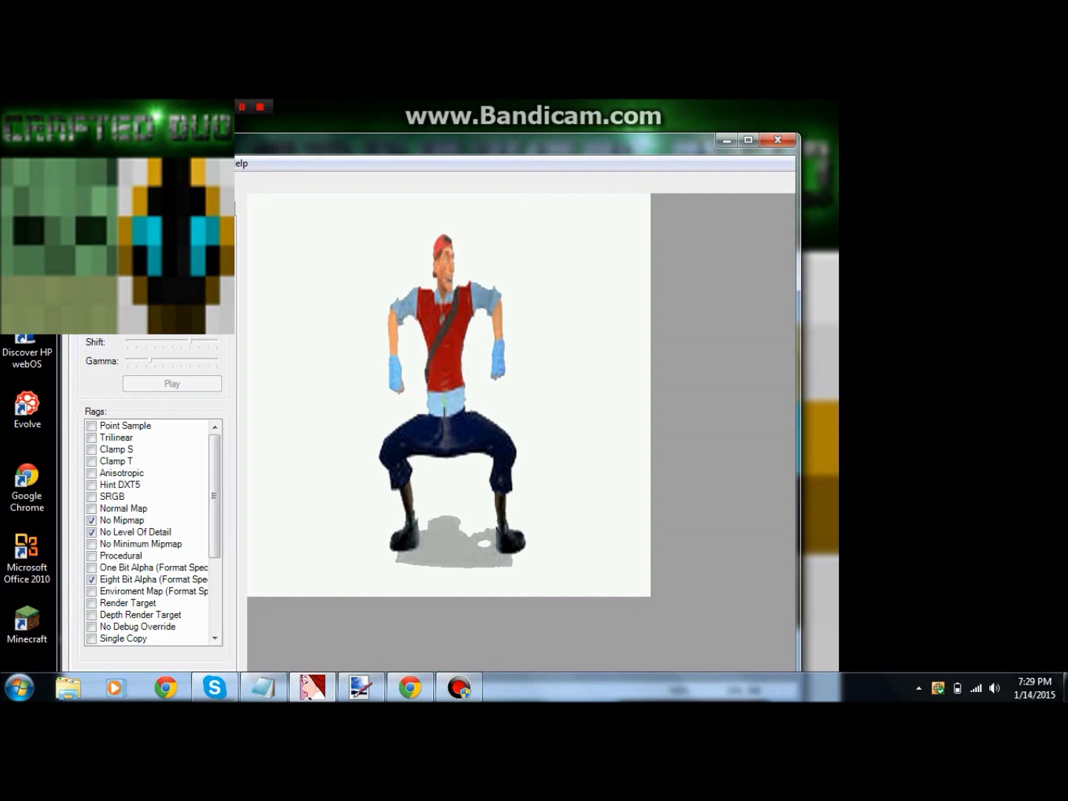
- Start saving the imported texture as a VTF file and name it "gmod spray finished"
key("alt+f")
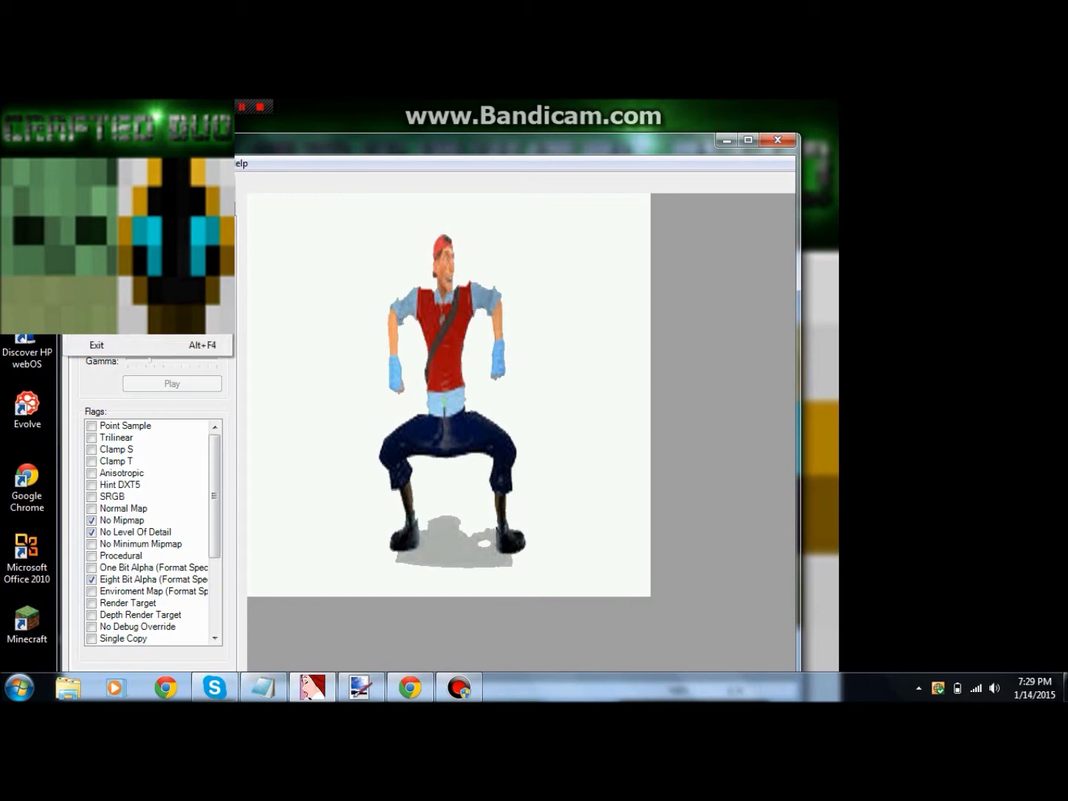
key("Escape")
key("alt+f")
key("ctrl+s")
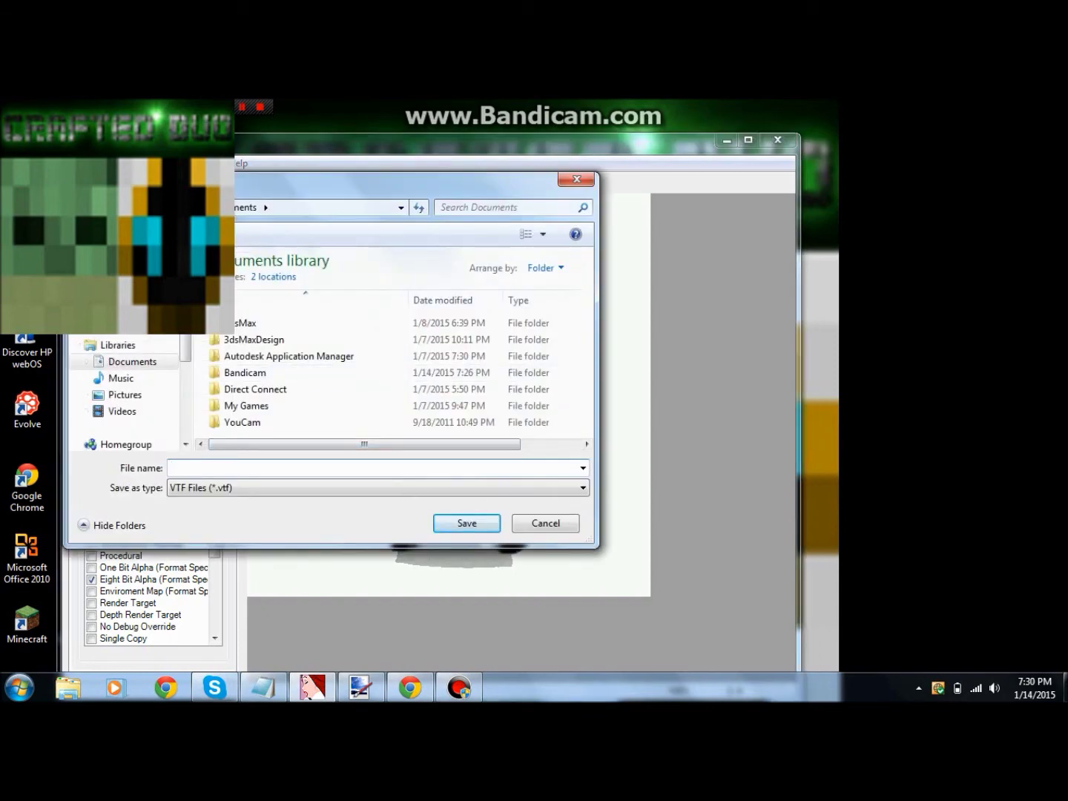
type("gmod spra")
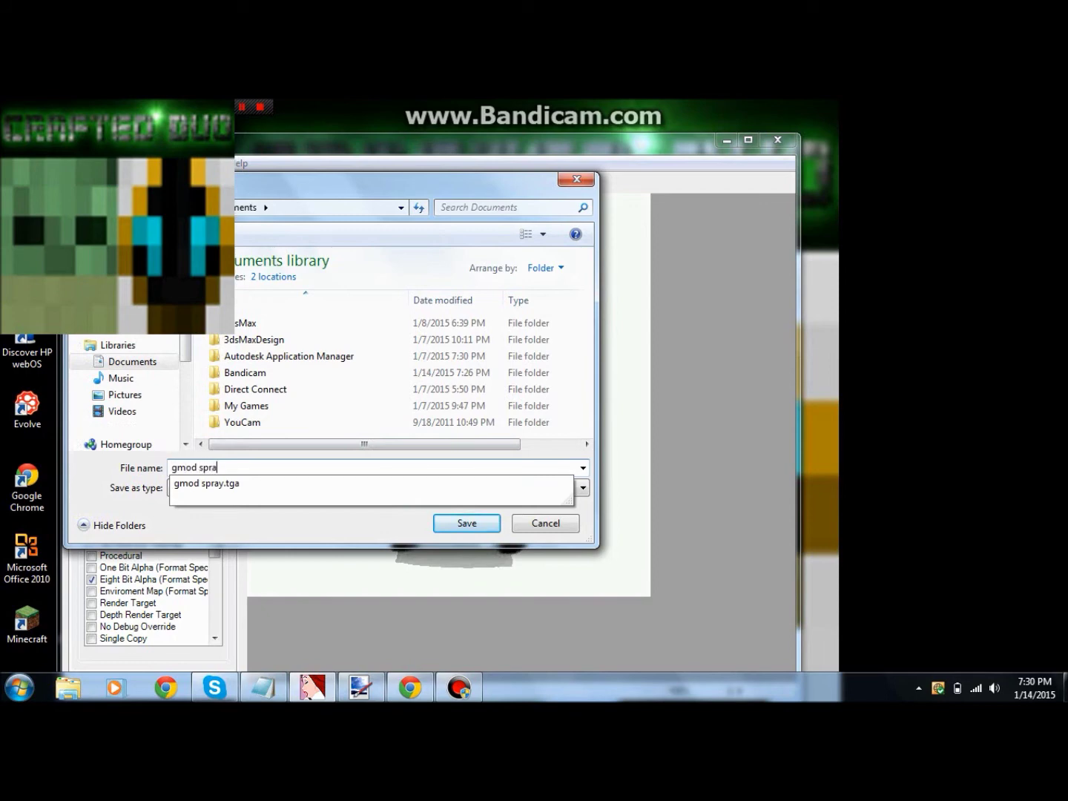
type("y finished")
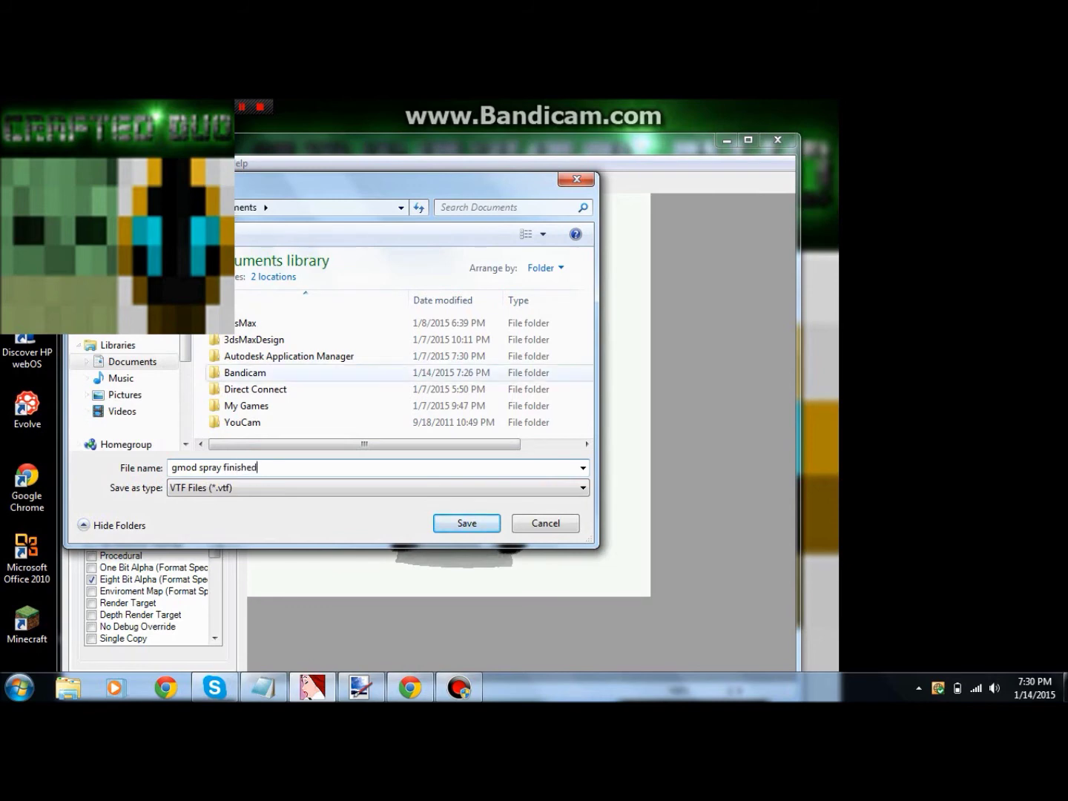
- Set the save location to the Steam folder inside Program Files (x86) on Local Disk (C:)
scroll(126, 357, "down", 5)
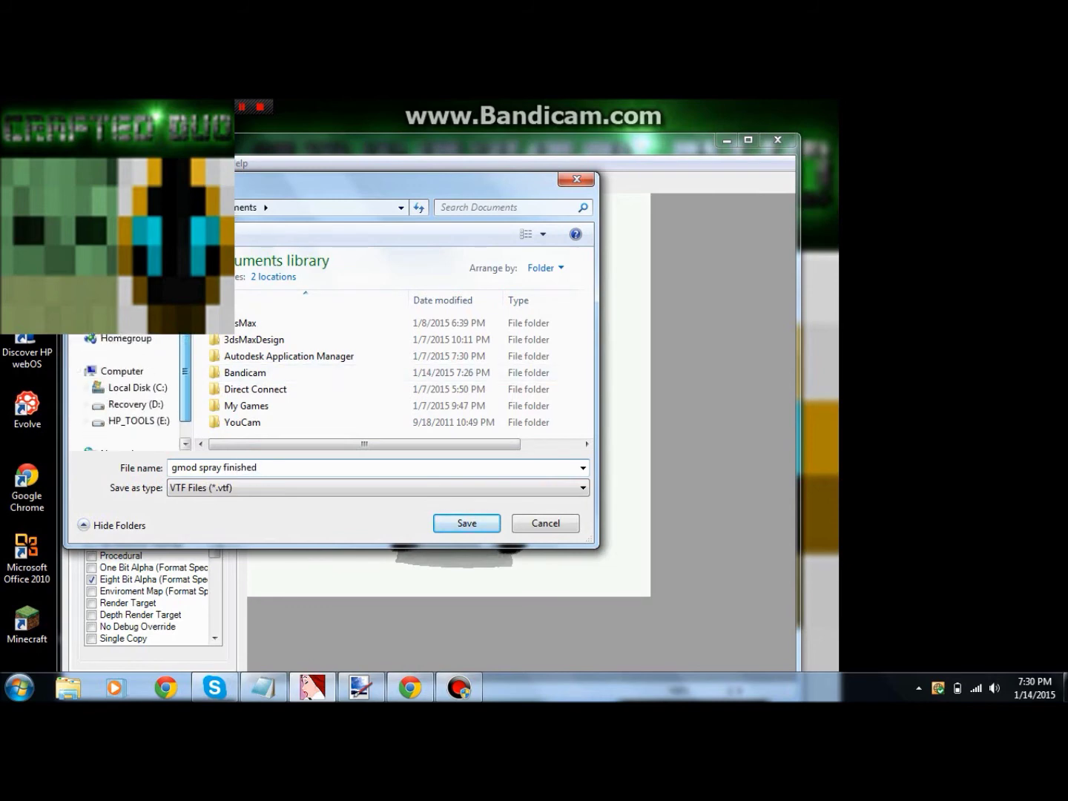
left_click(137, 356)
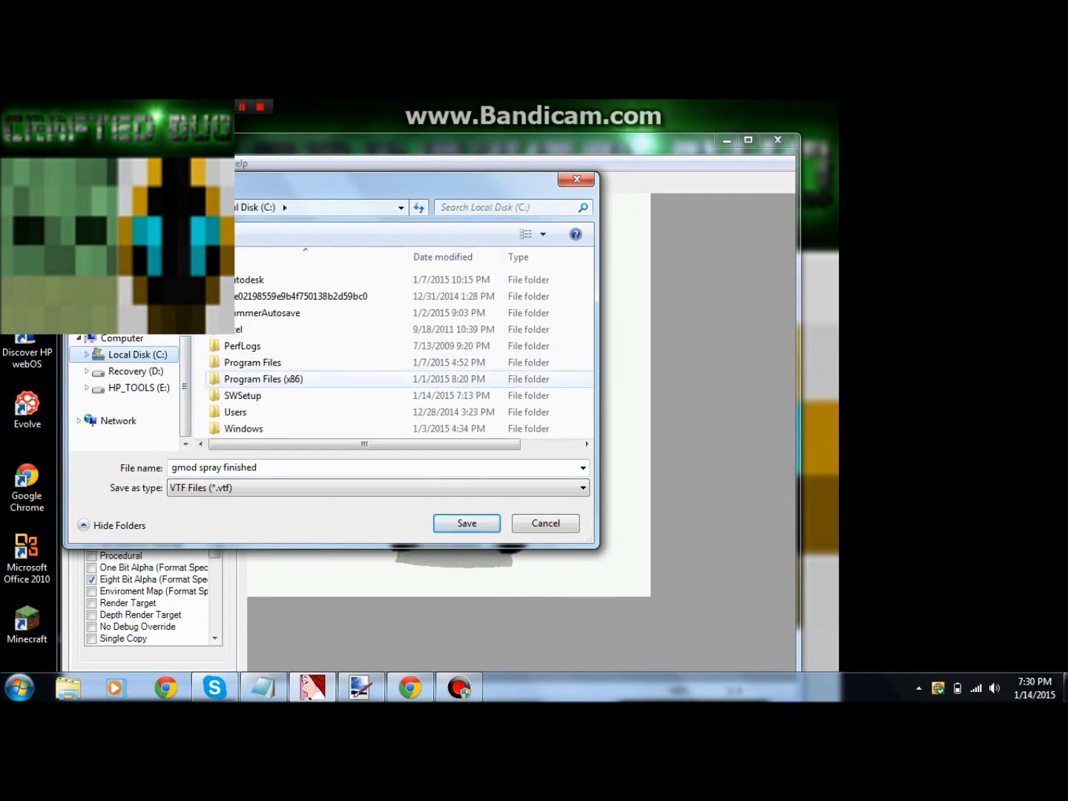
double_click(263, 379)
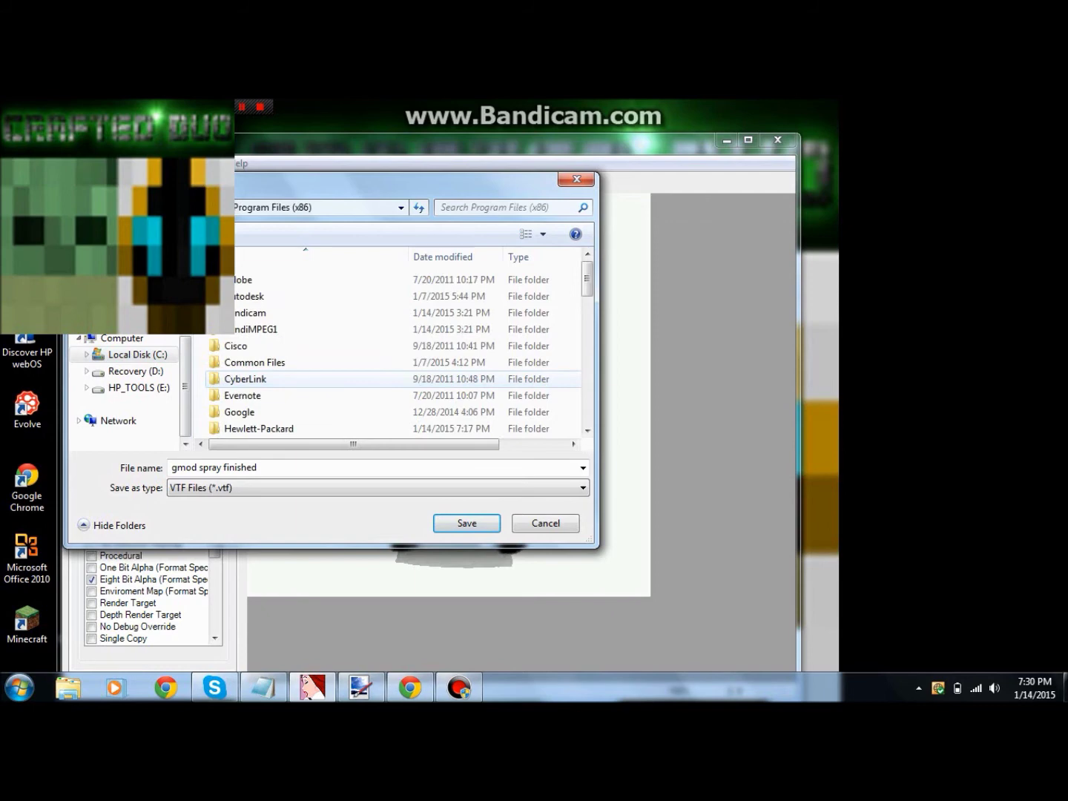
left_click(244, 345)
scroll(244, 362, "down", 1)
scroll(275, 362, "down", 5)
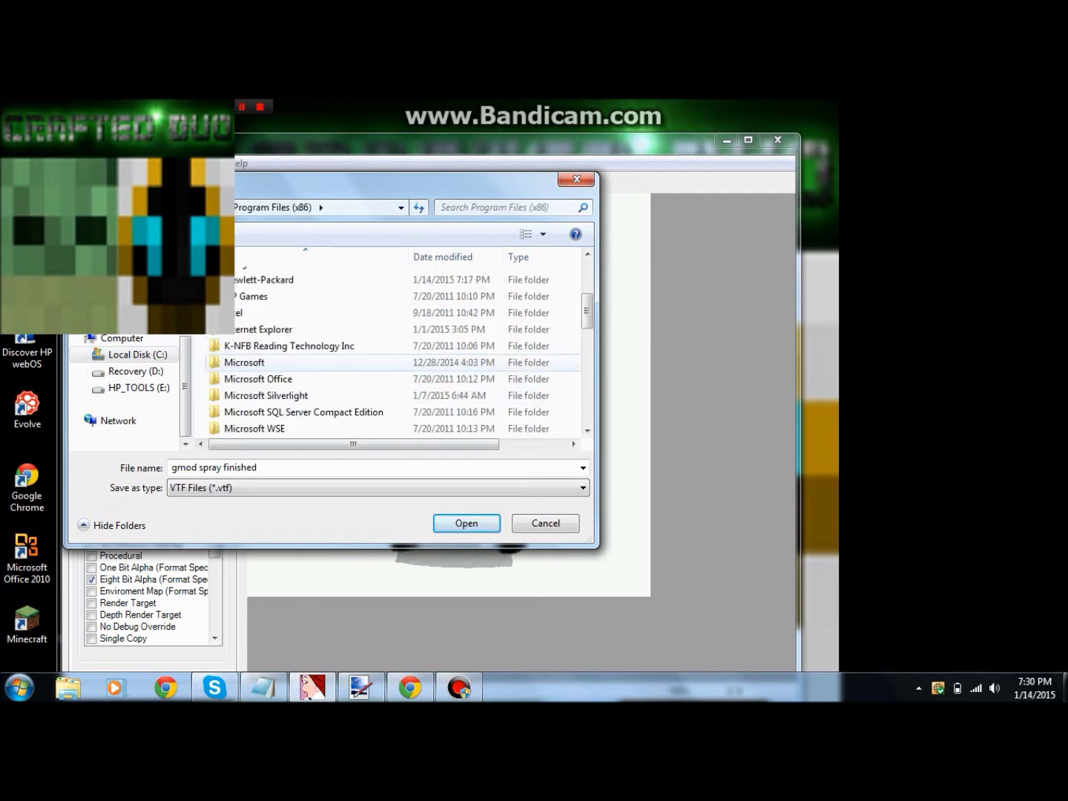
scroll(297, 370, "down", 1)
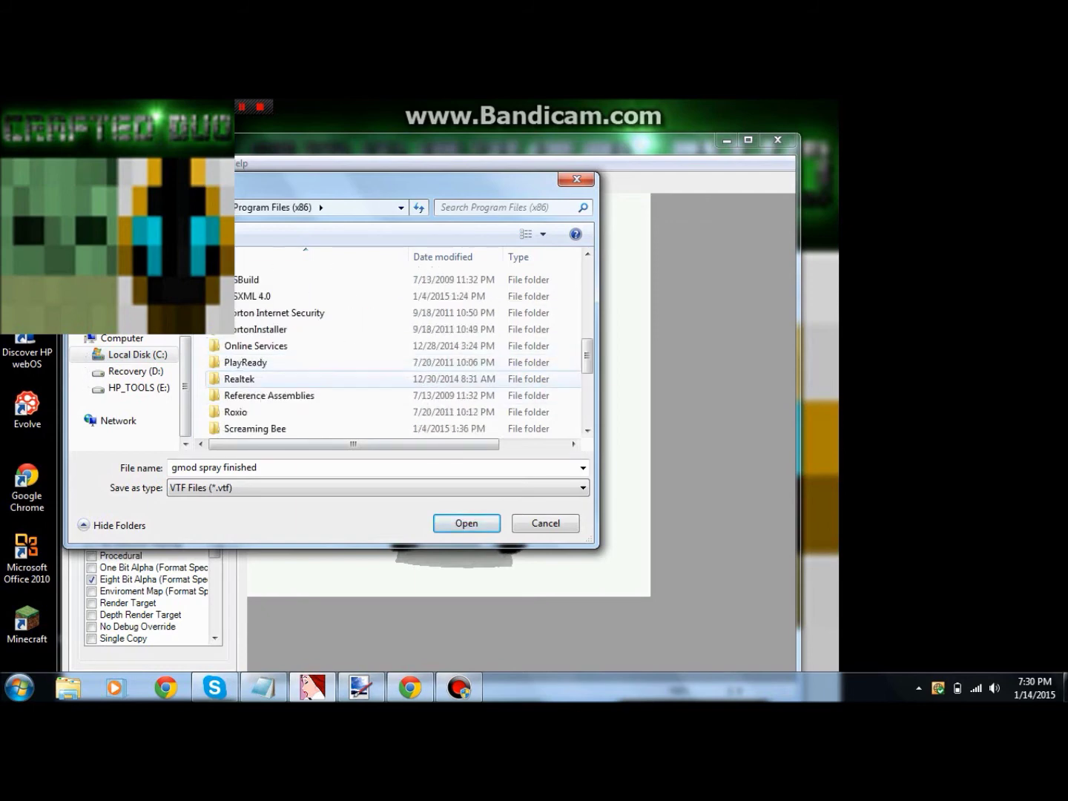
scroll(297, 379, "down", 1)
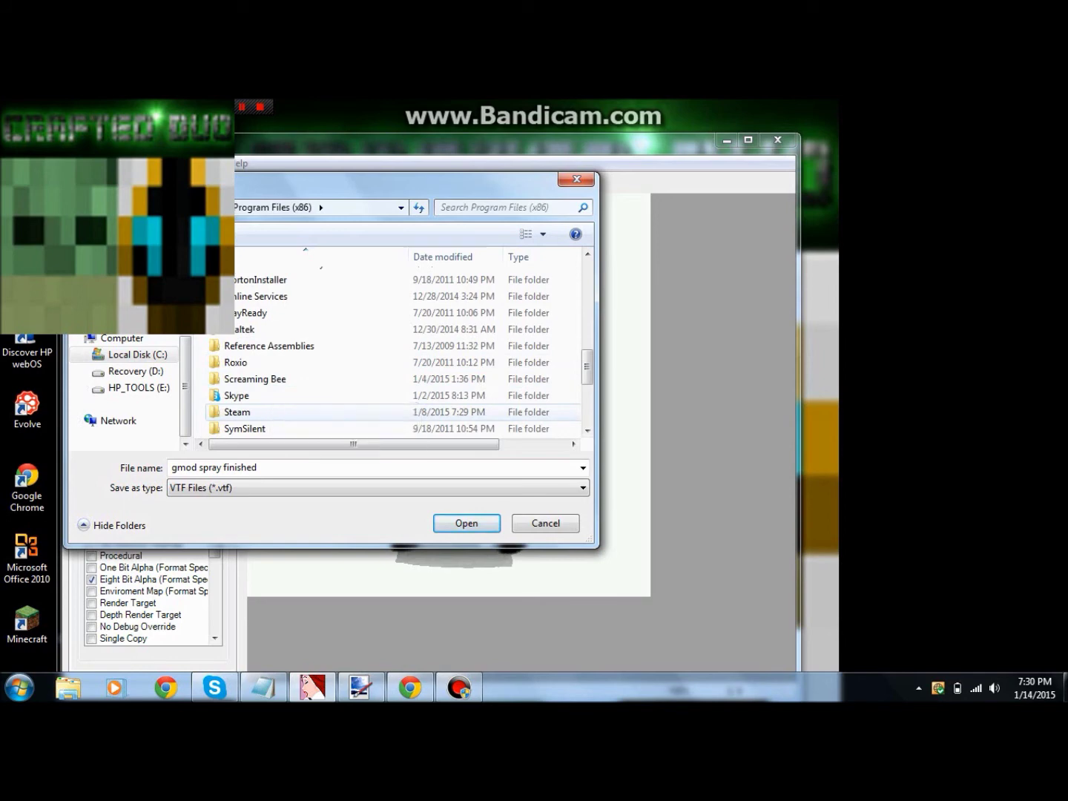
double_click(237, 411)
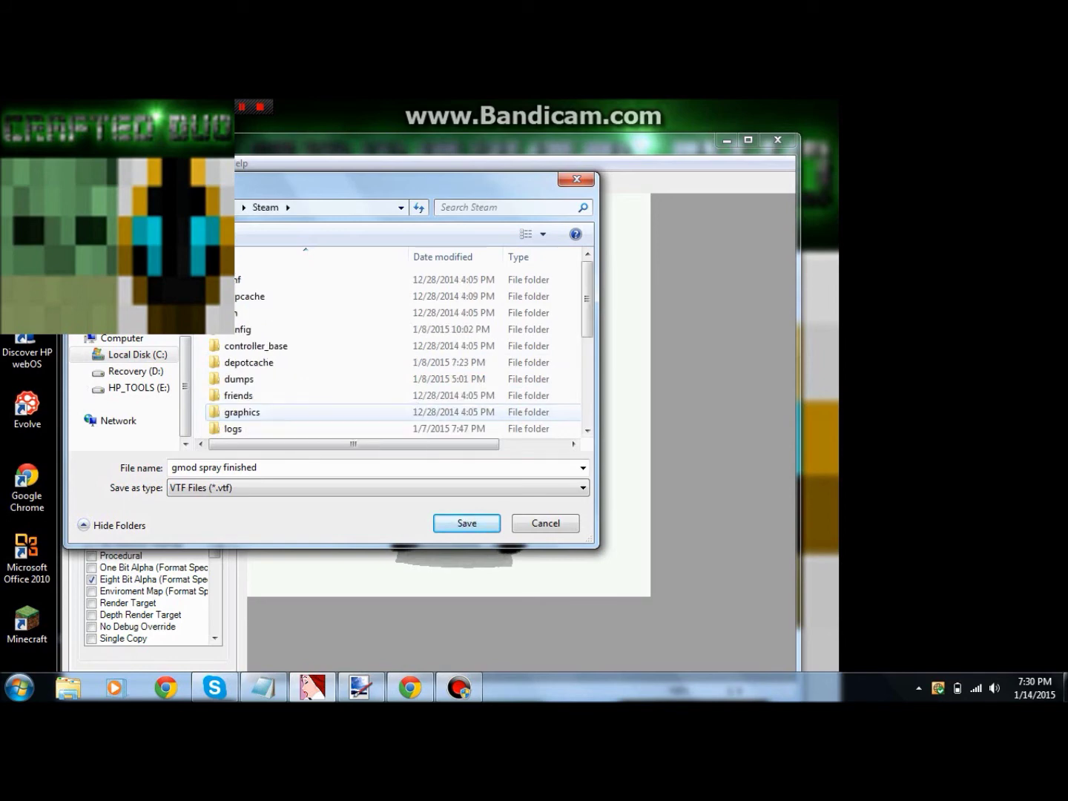
- Go down through steamapps, common and GarrysMod to the garrysmod folder as the save location
scroll(267, 341, "down", 1)
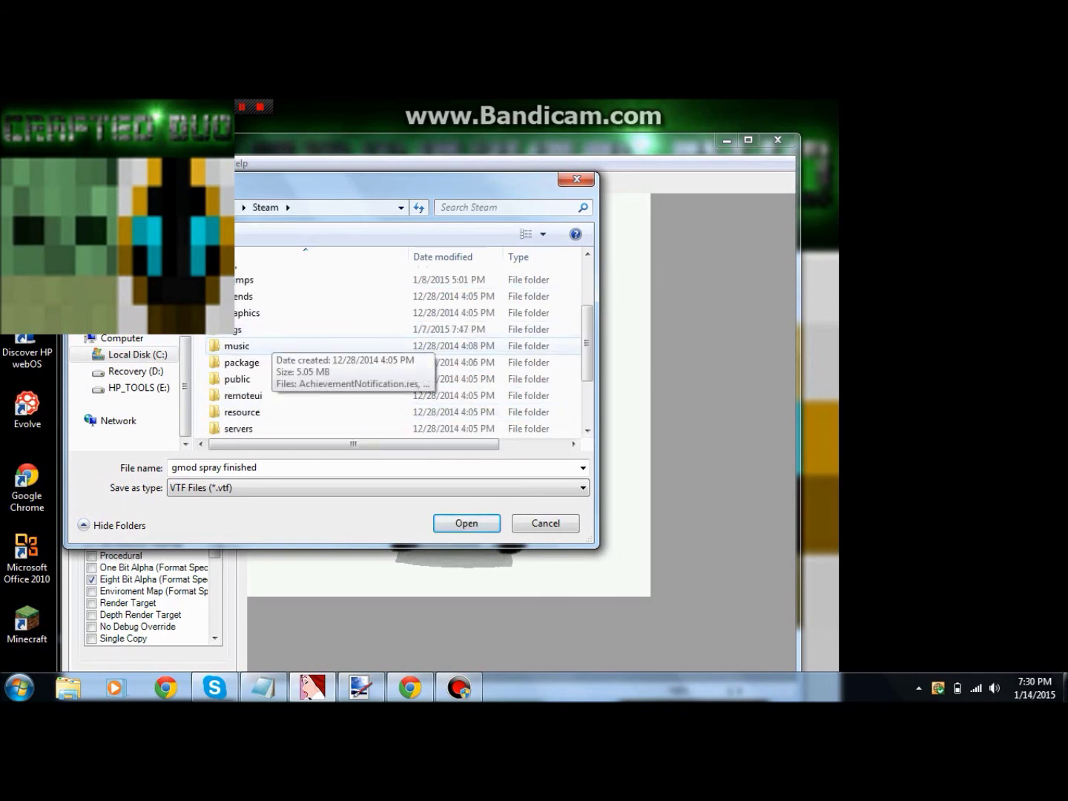
scroll(275, 379, "down", 1)
scroll(267, 385, "down", 1)
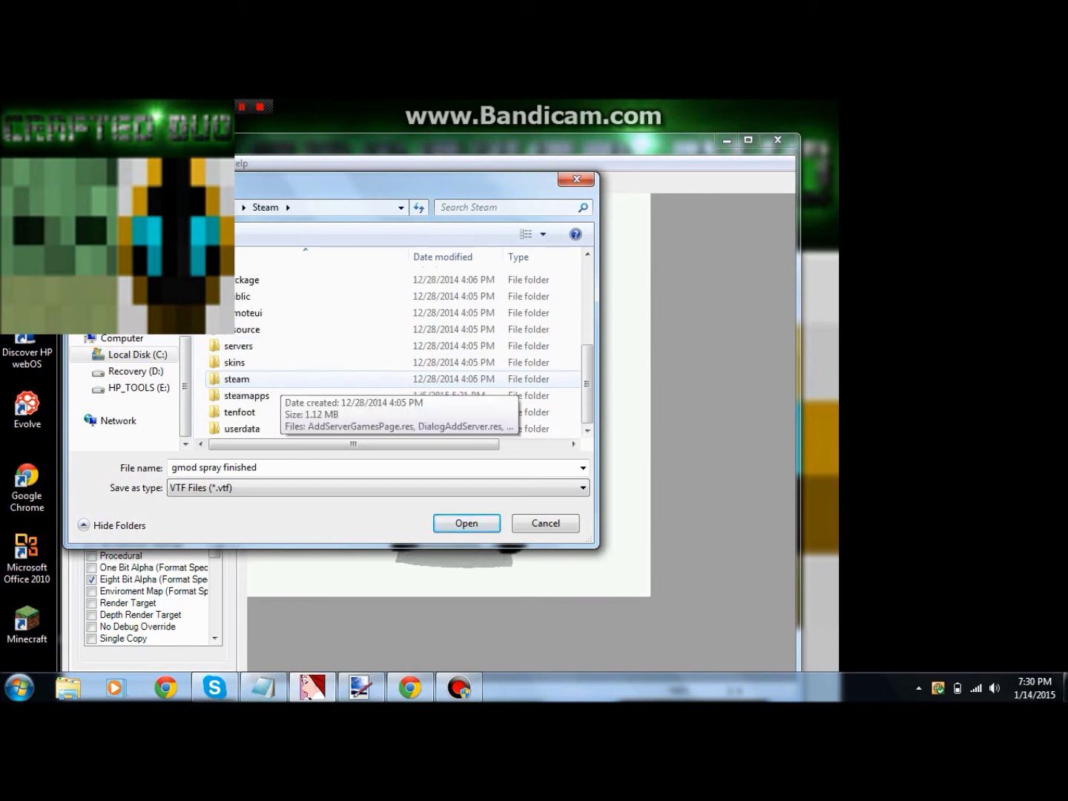
double_click(247, 396)
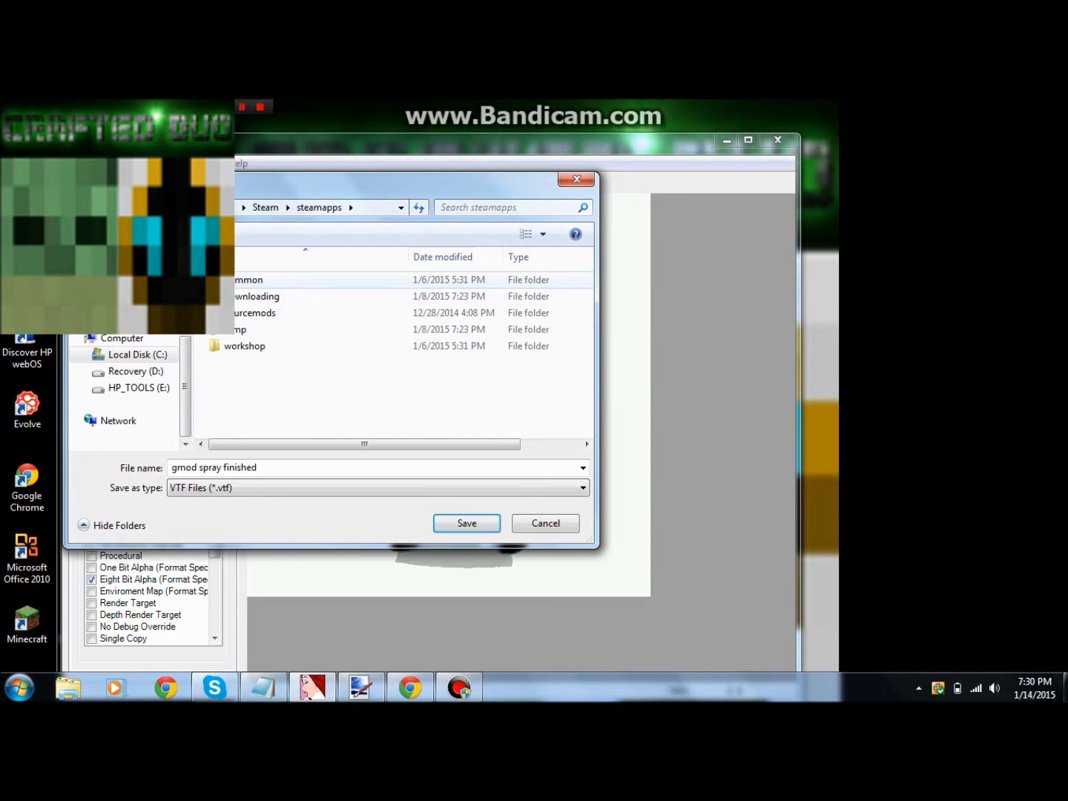
double_click(222, 279)
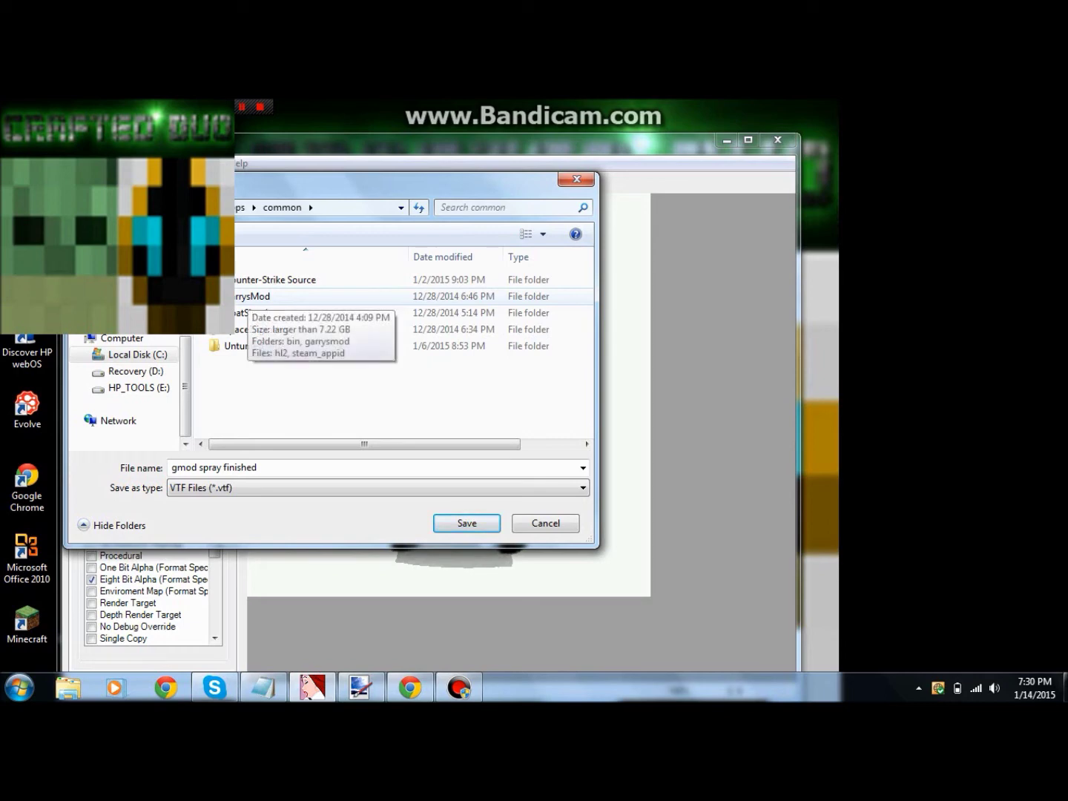
double_click(225, 296)
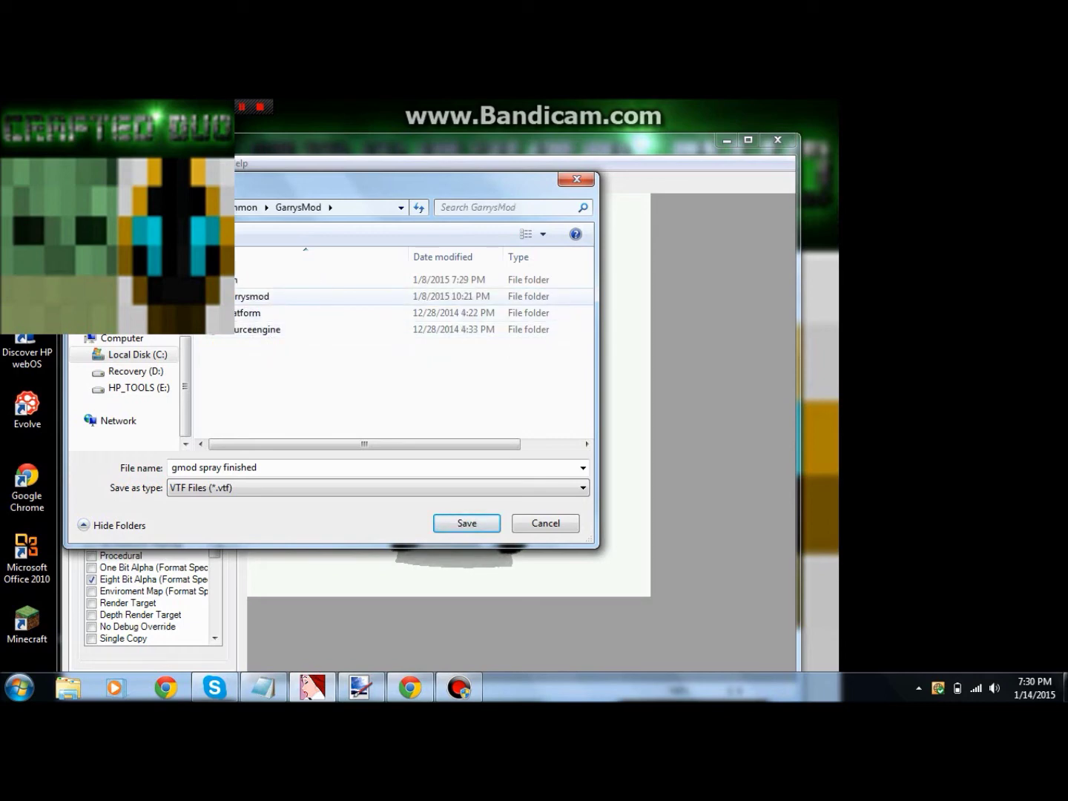
double_click(226, 297)
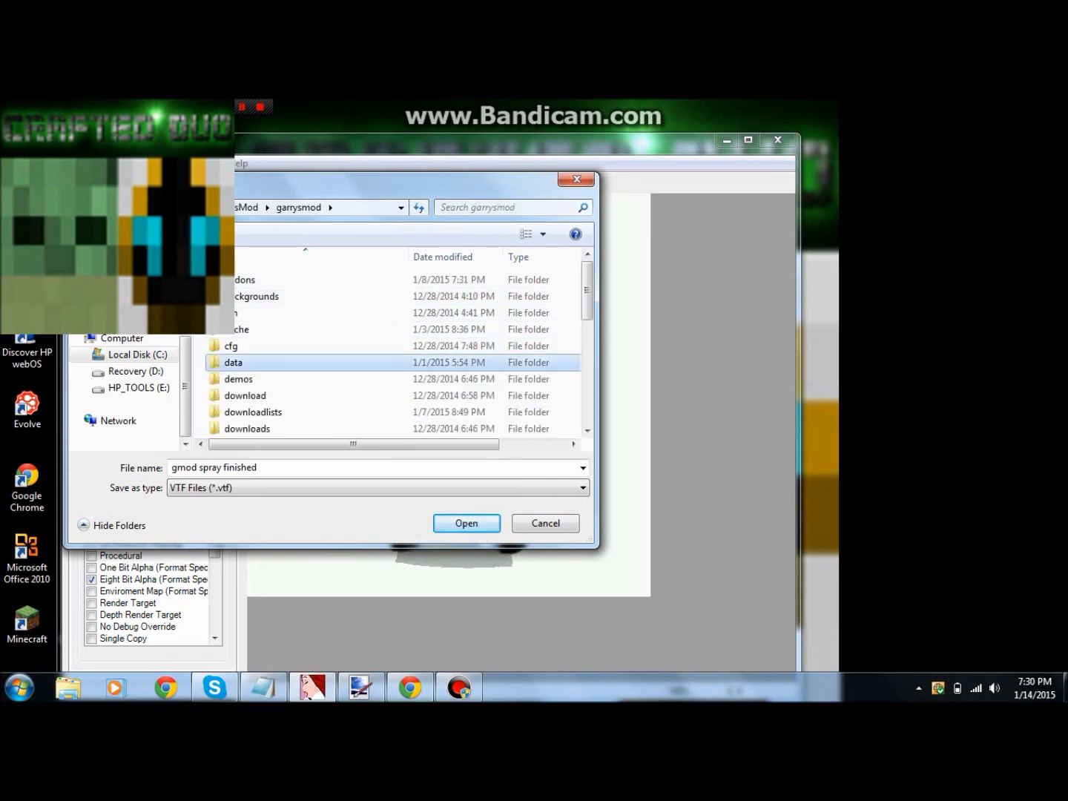
- Save the VTF file in the logos folder under materials and vgui
scroll(401, 362, "down", 3)
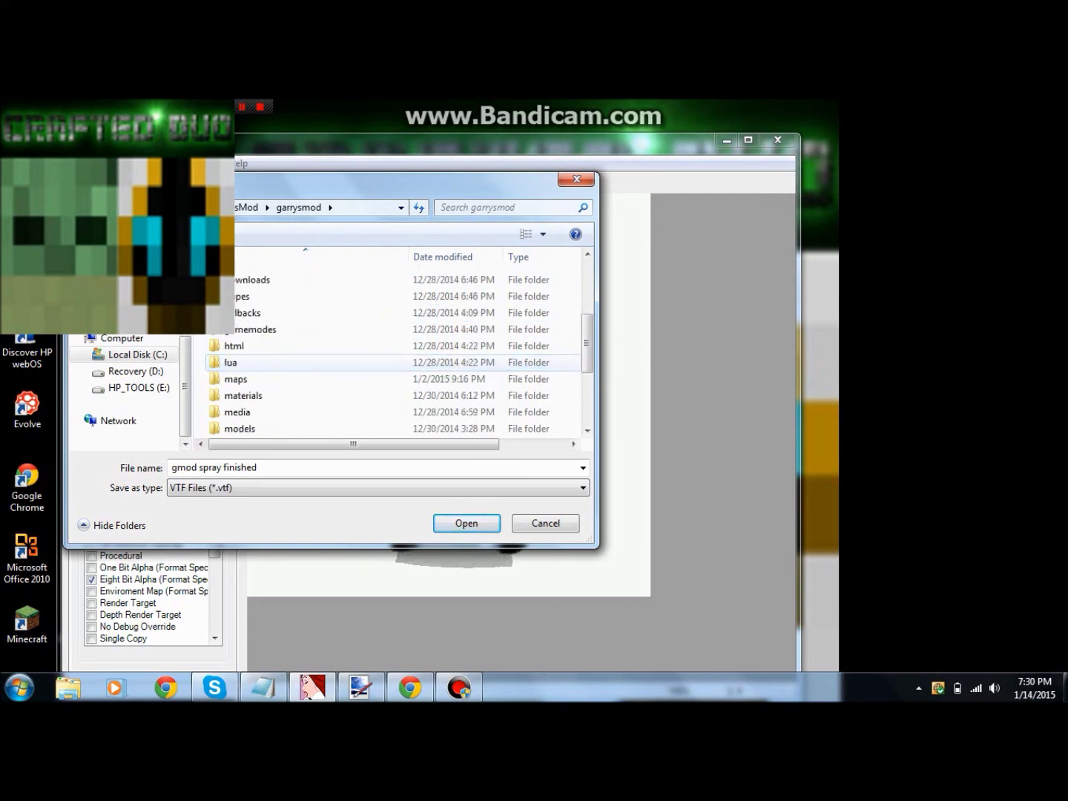
scroll(401, 362, "down", 1)
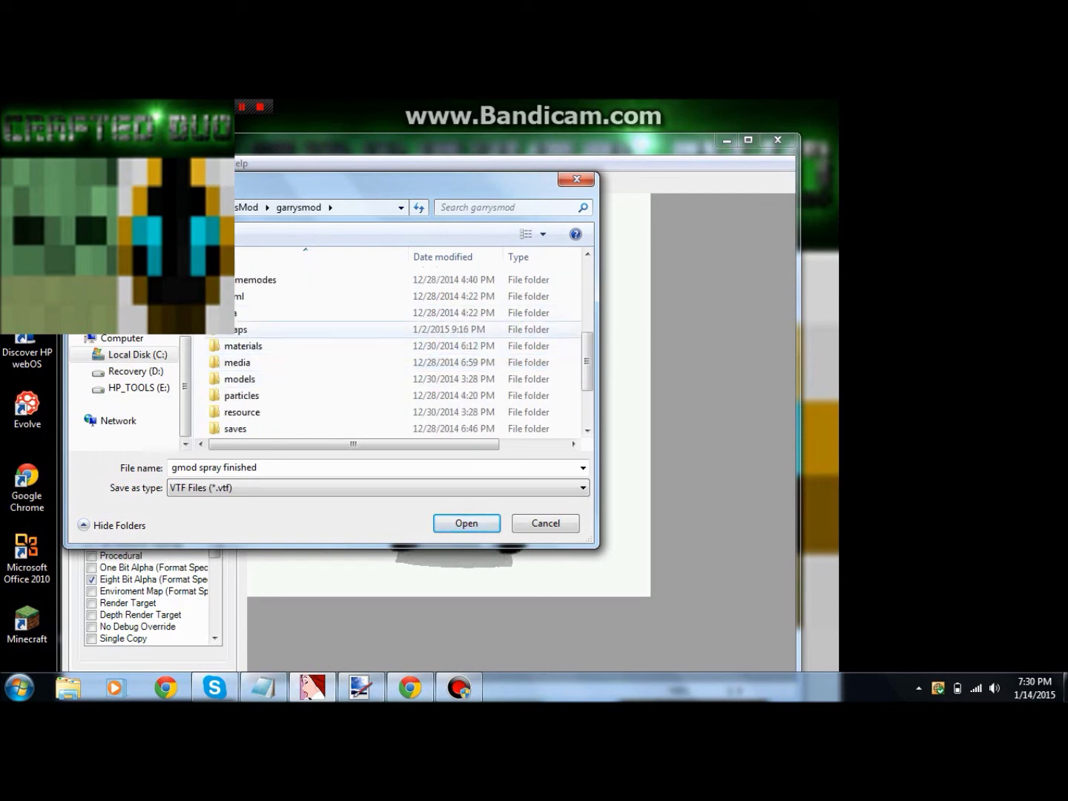
double_click(244, 344)
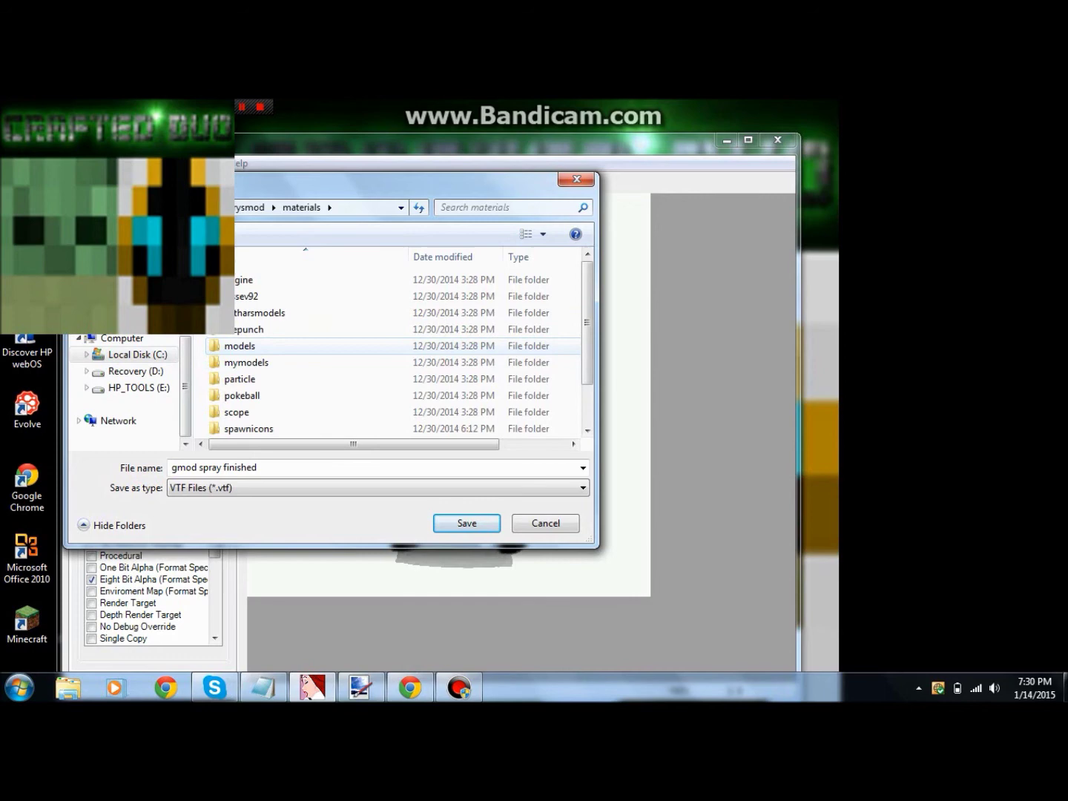
scroll(244, 346, "down", 1)
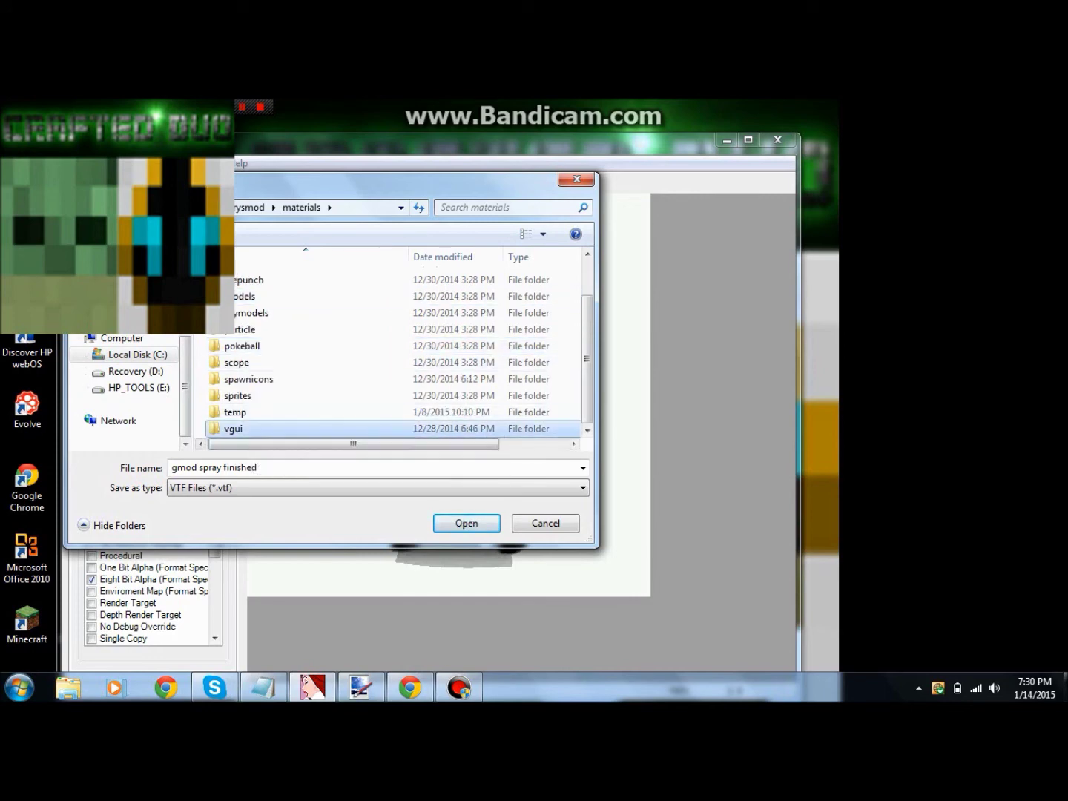
scroll(245, 430, "up", 1)
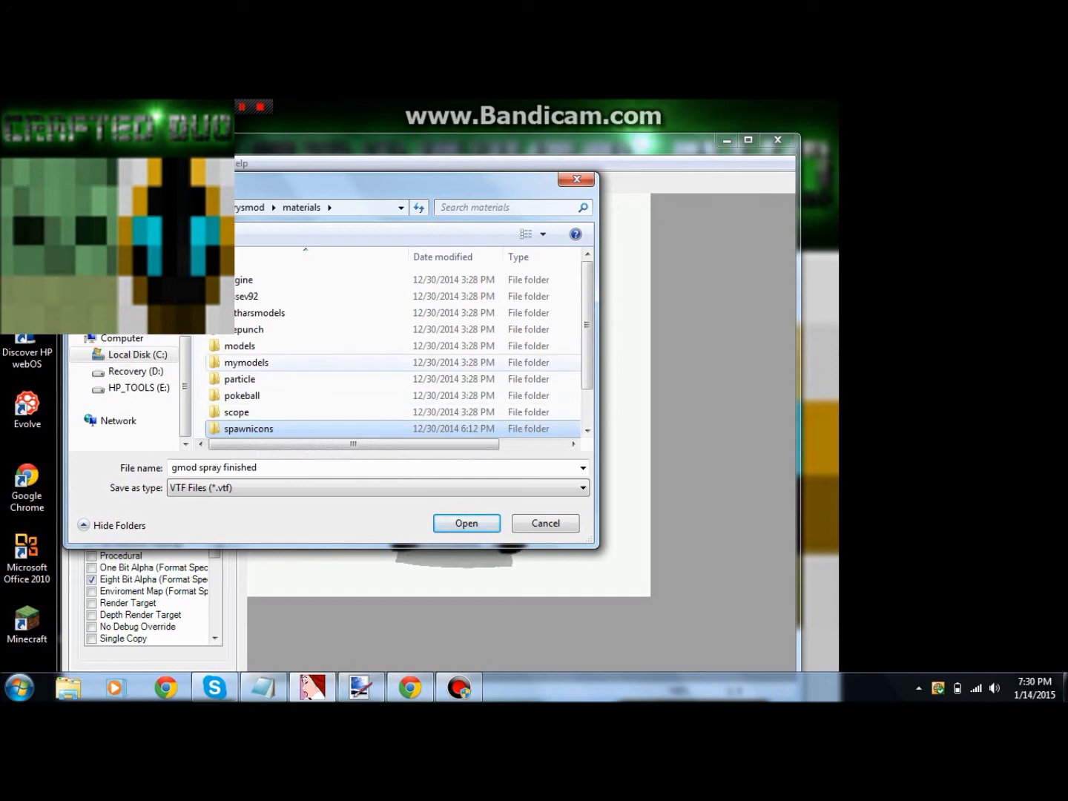
scroll(245, 346, "down", 1)
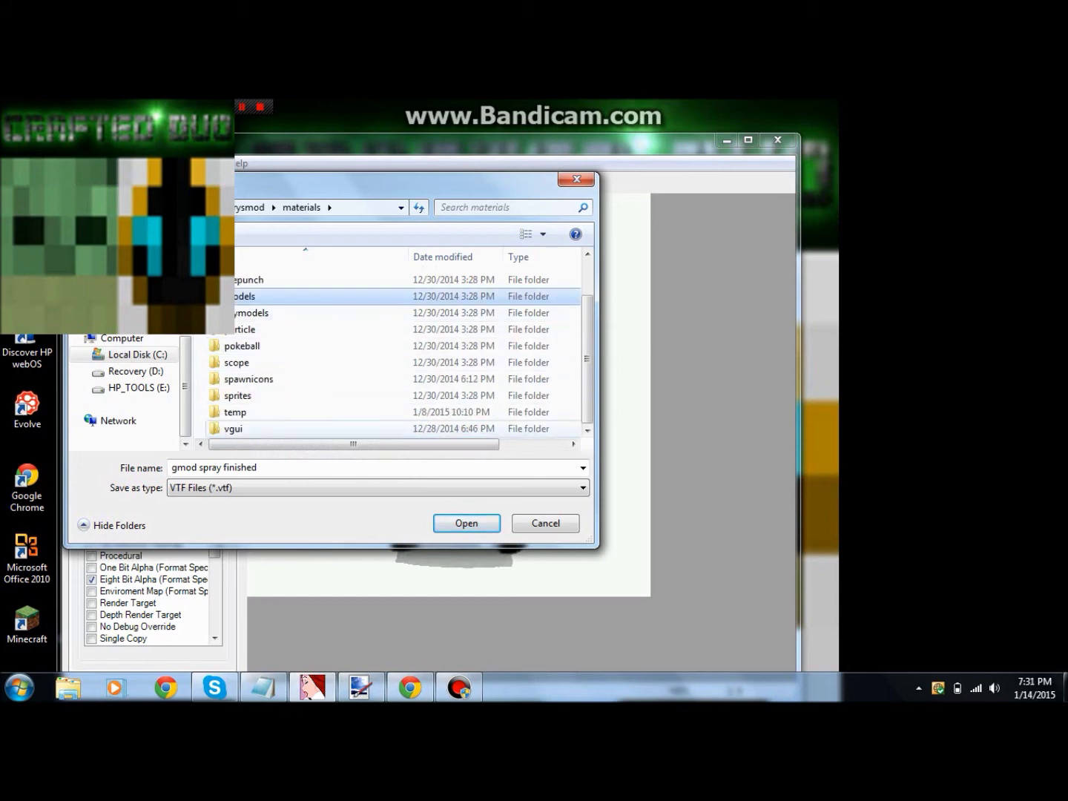
double_click(245, 430)
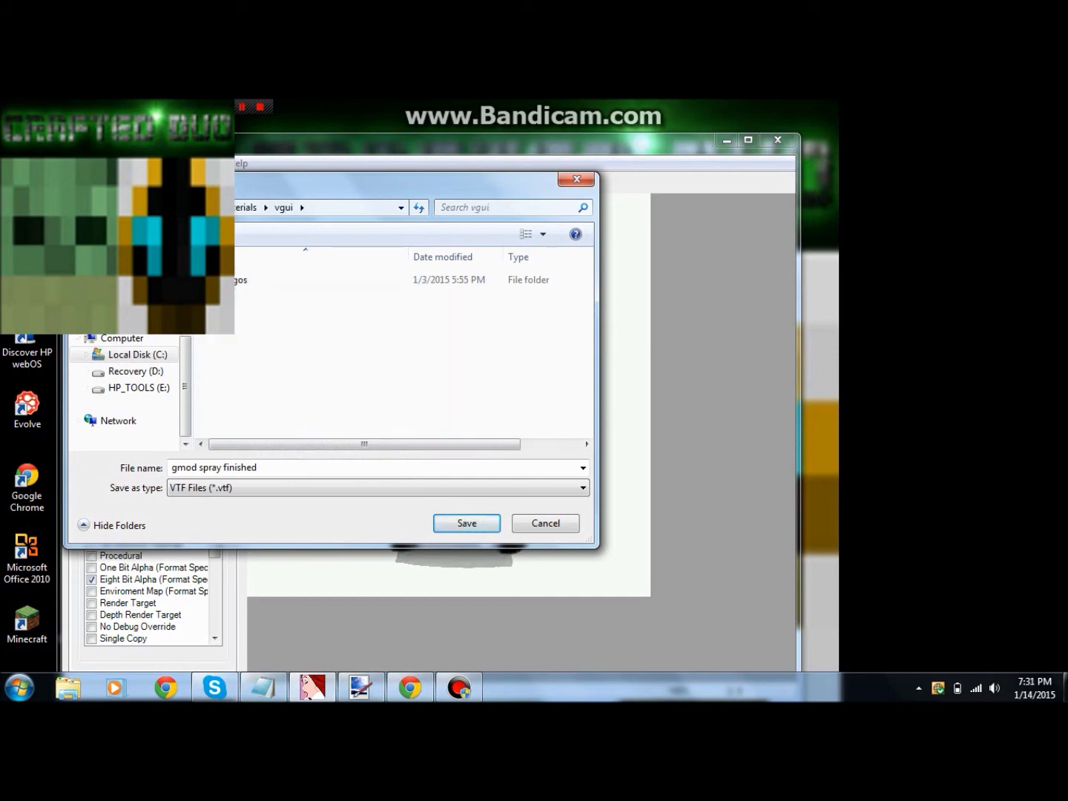
double_click(238, 279)
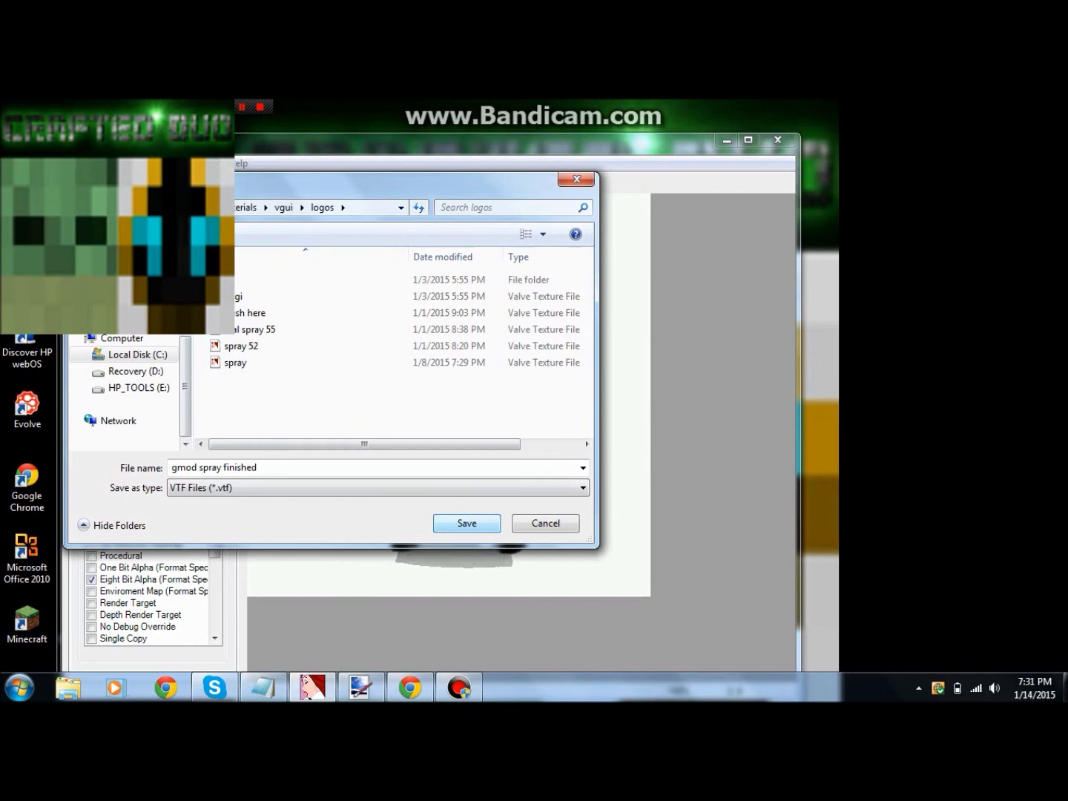
key("Return")
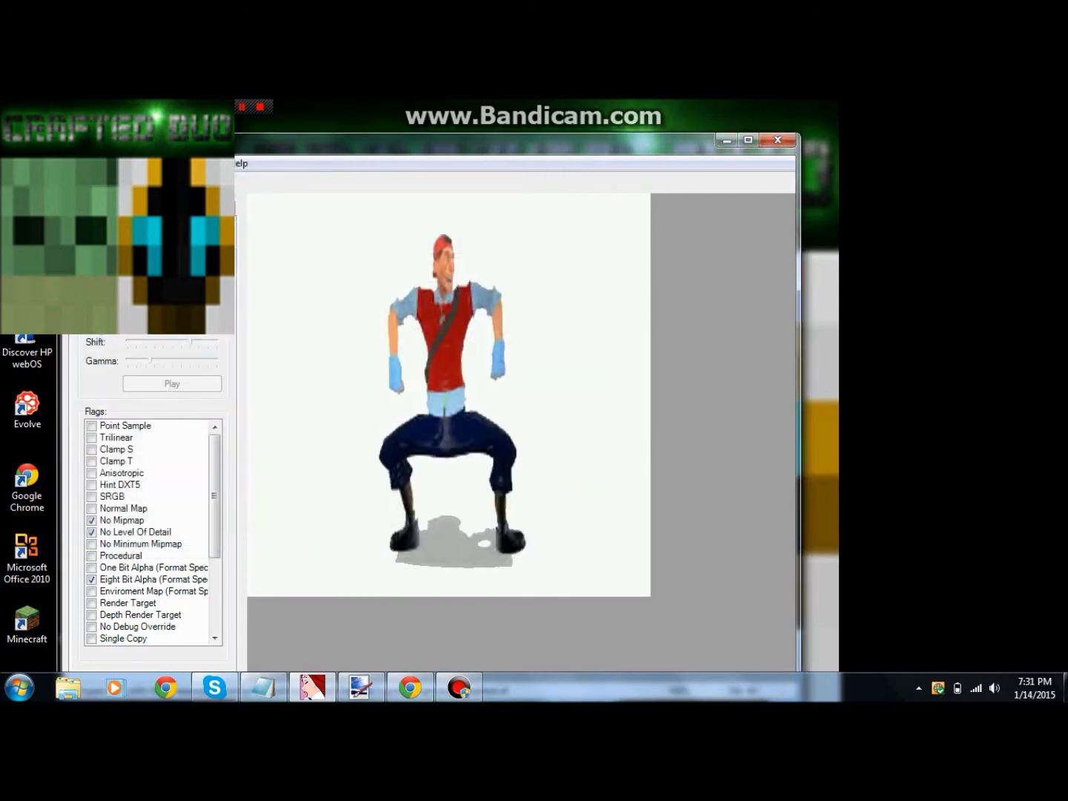
- Create a VMT file for the base texture "vgui/logos/gmod spray finished" and save it as "gmod spray finished" in the logos folder
left_click(165, 164)
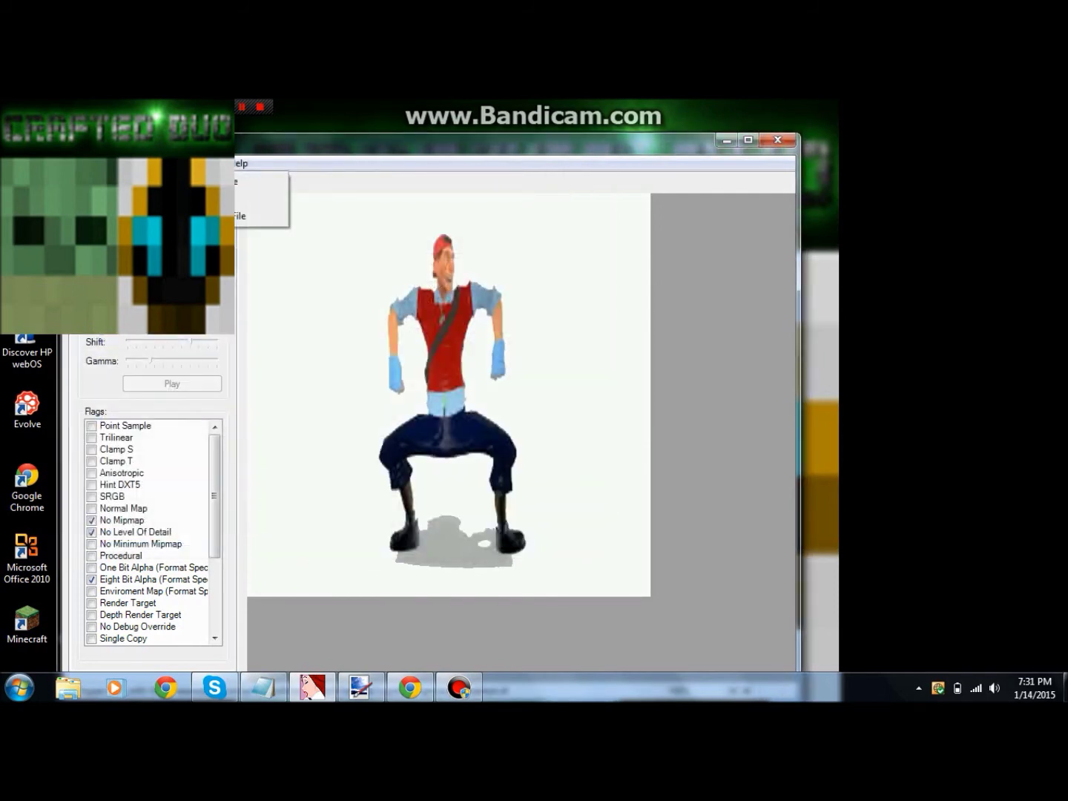
left_click(195, 181)
left_click(215, 182)
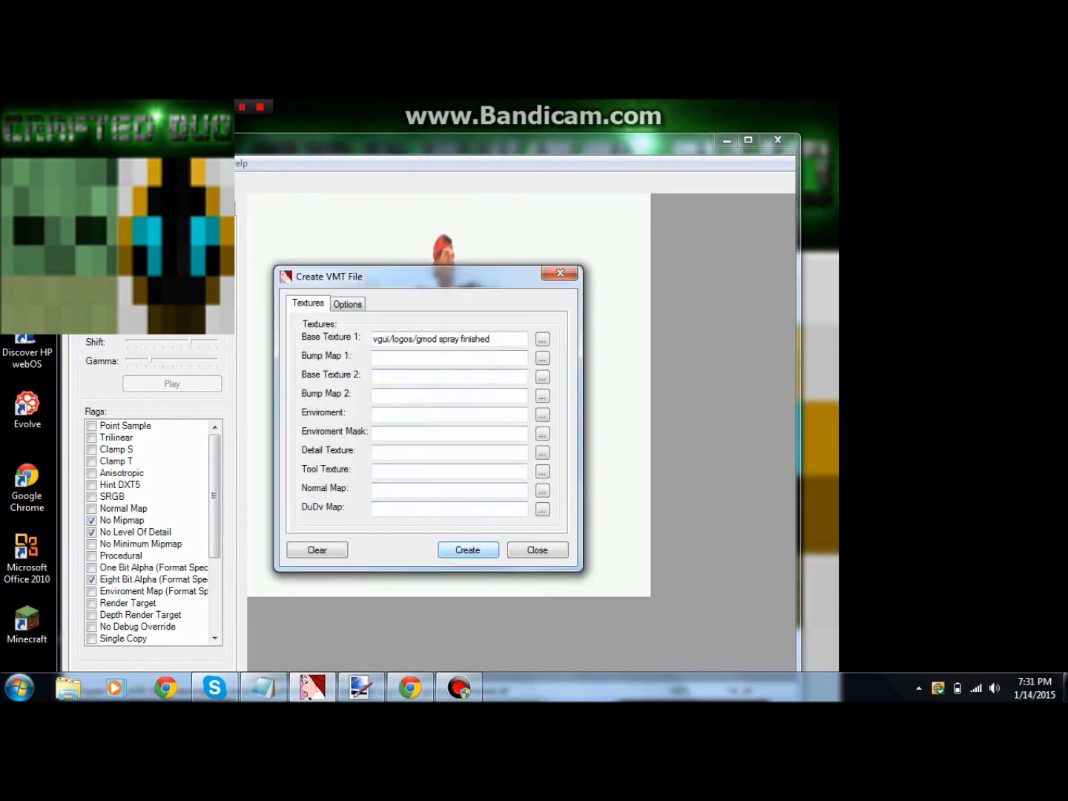
left_click(468, 550)
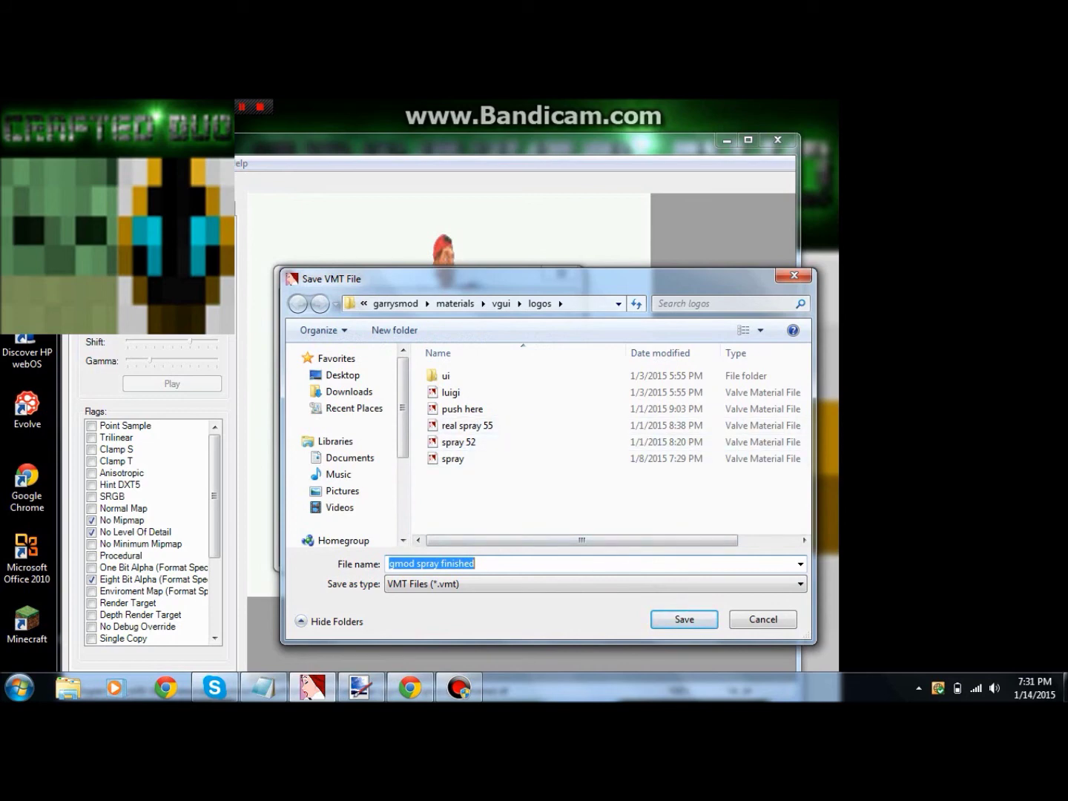
left_click(684, 620)
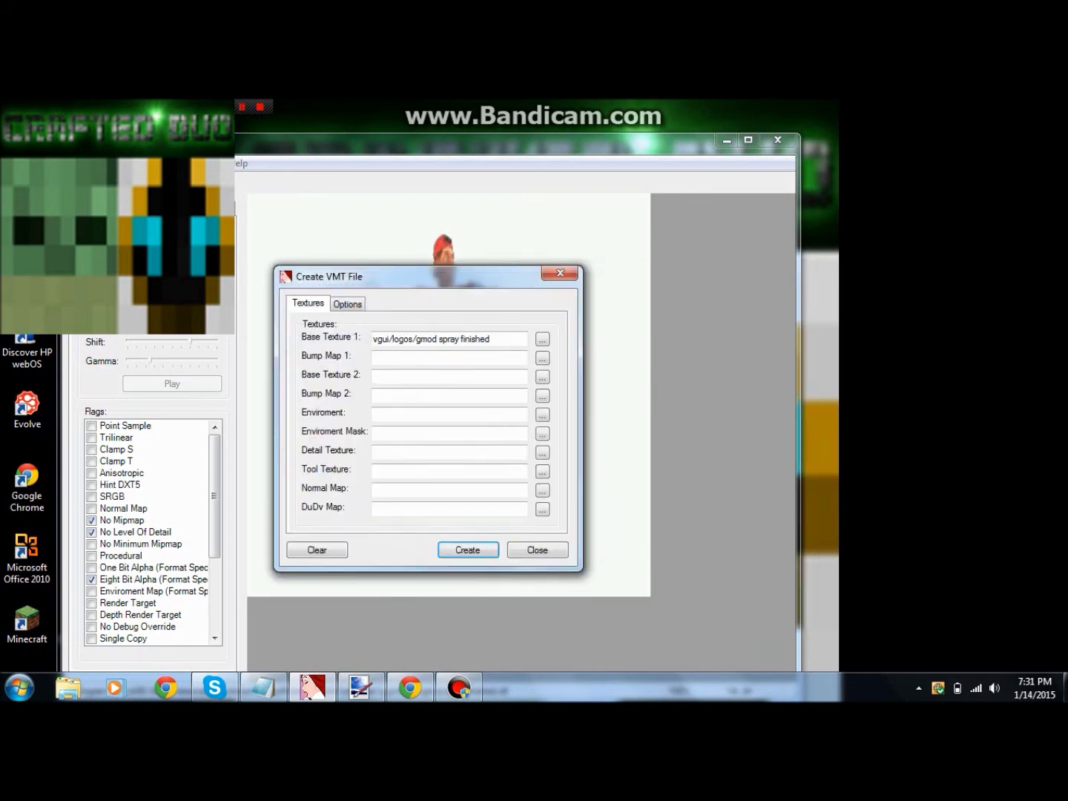
- Save a VMT file named "gmod spray finished" in the ui folder under logos, and close the VMT creator and VTFEdit
key("Return")
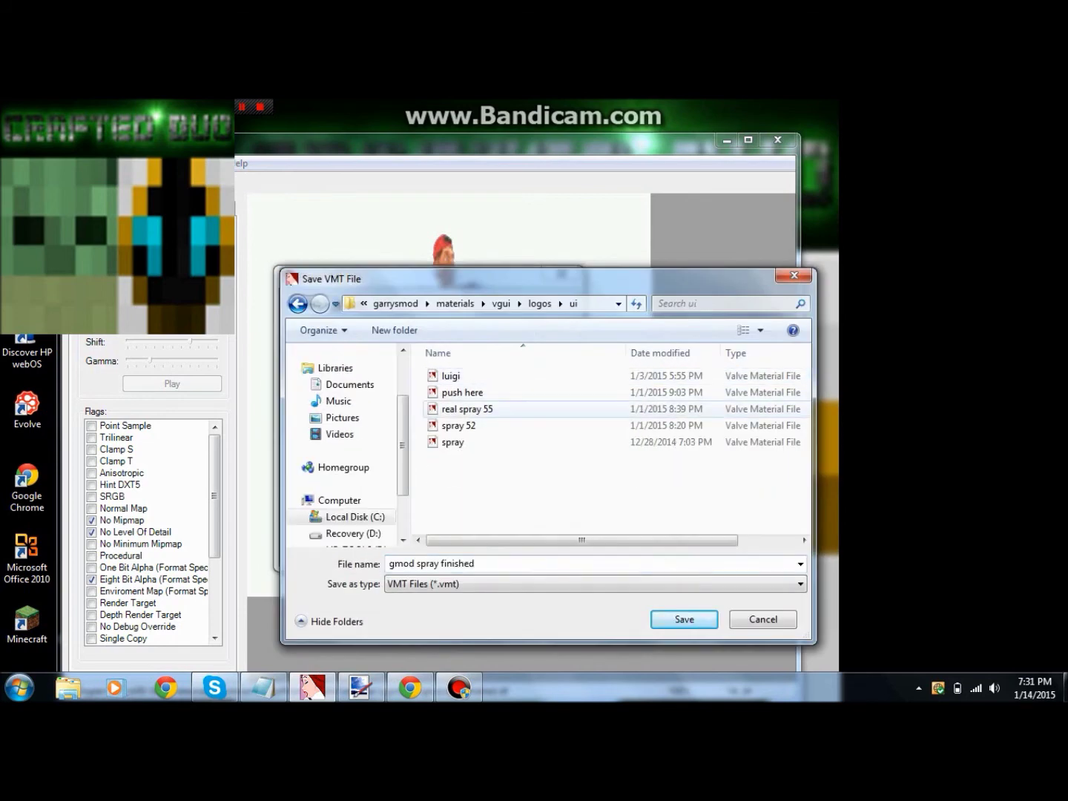
key("Return")
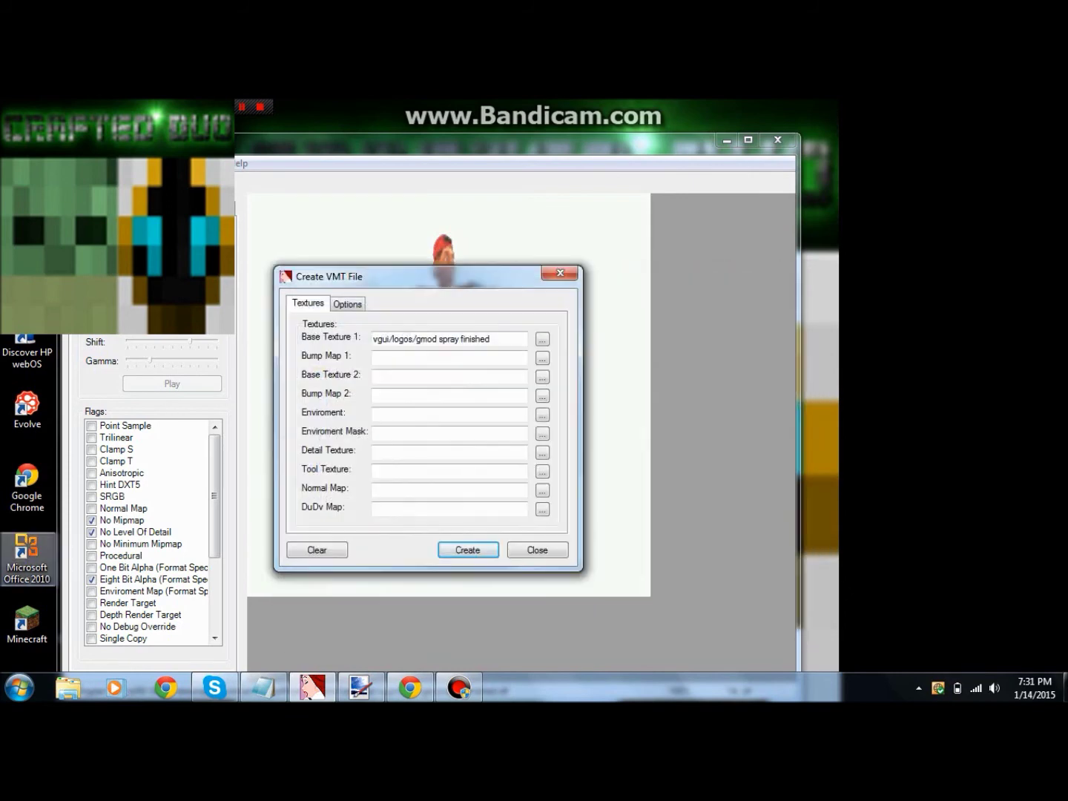
left_click(537, 550)
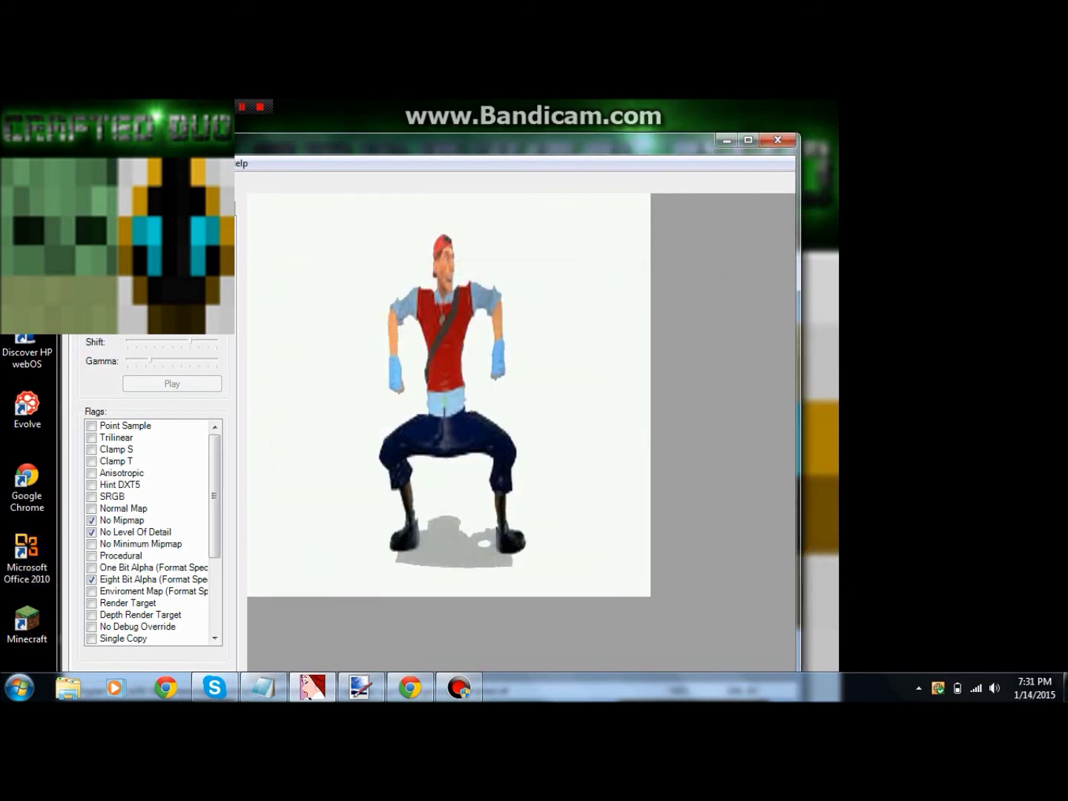
left_click(778, 140)
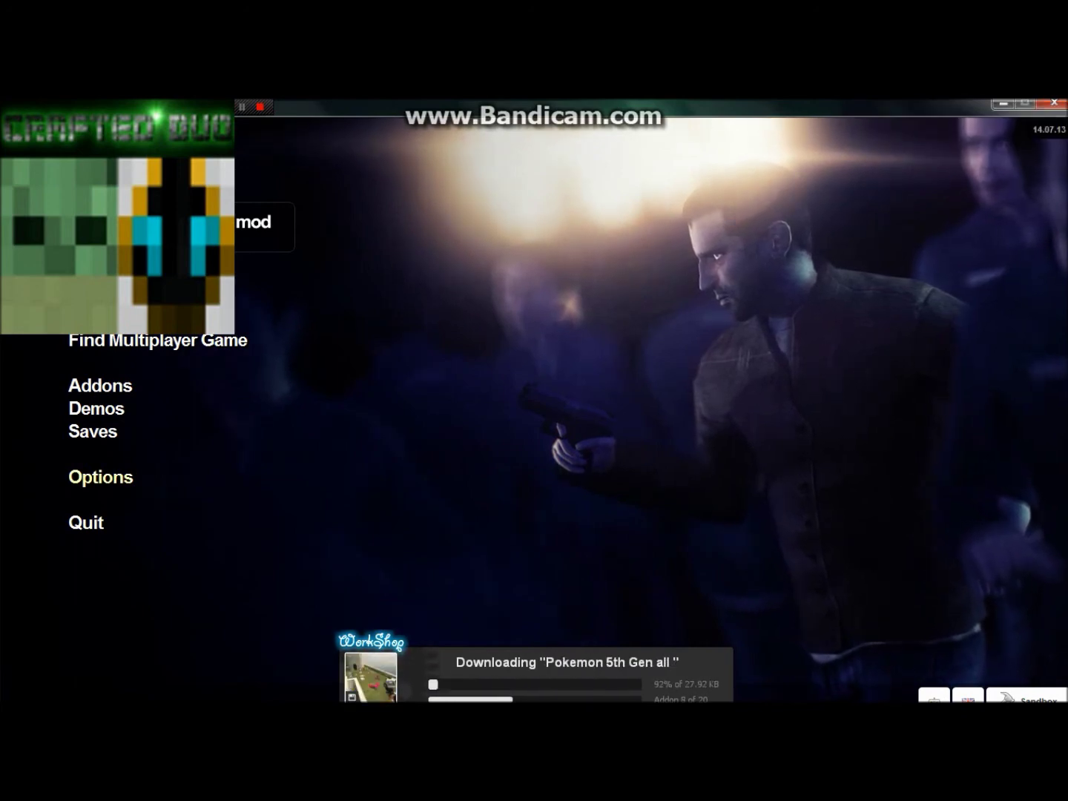
- Switch to Garry's Mod and start importing a spray image from the multiplayer options
left_click(101, 477)
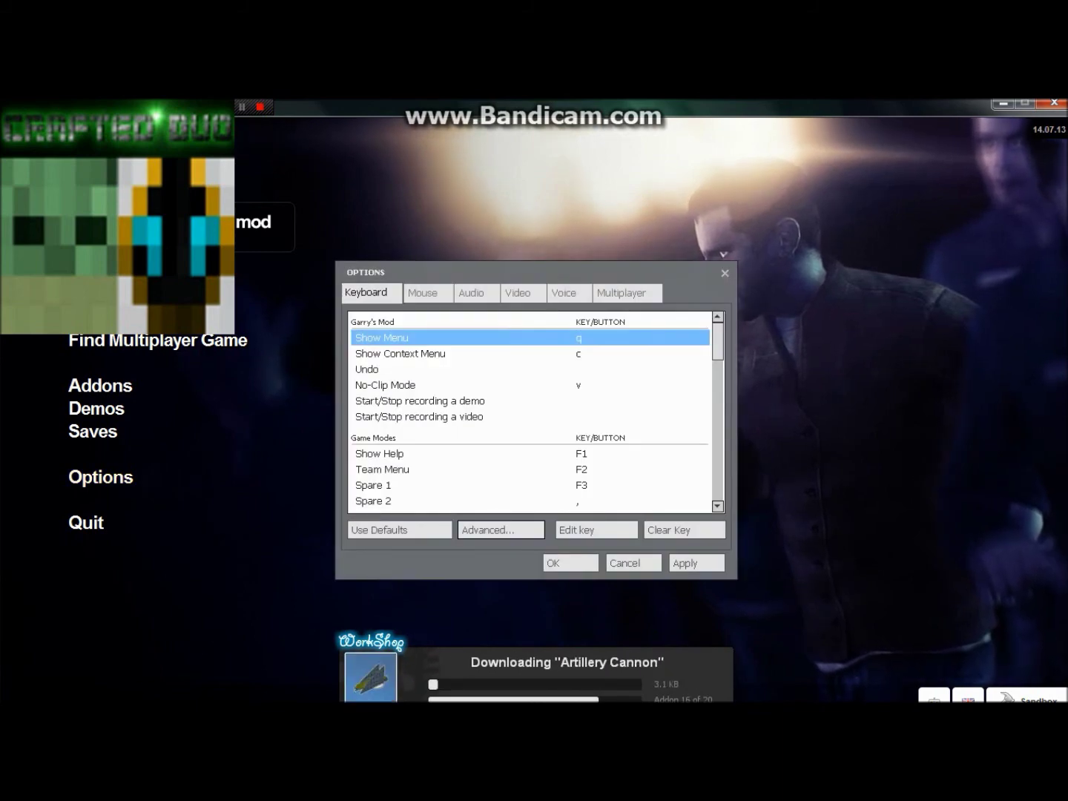
left_click(621, 293)
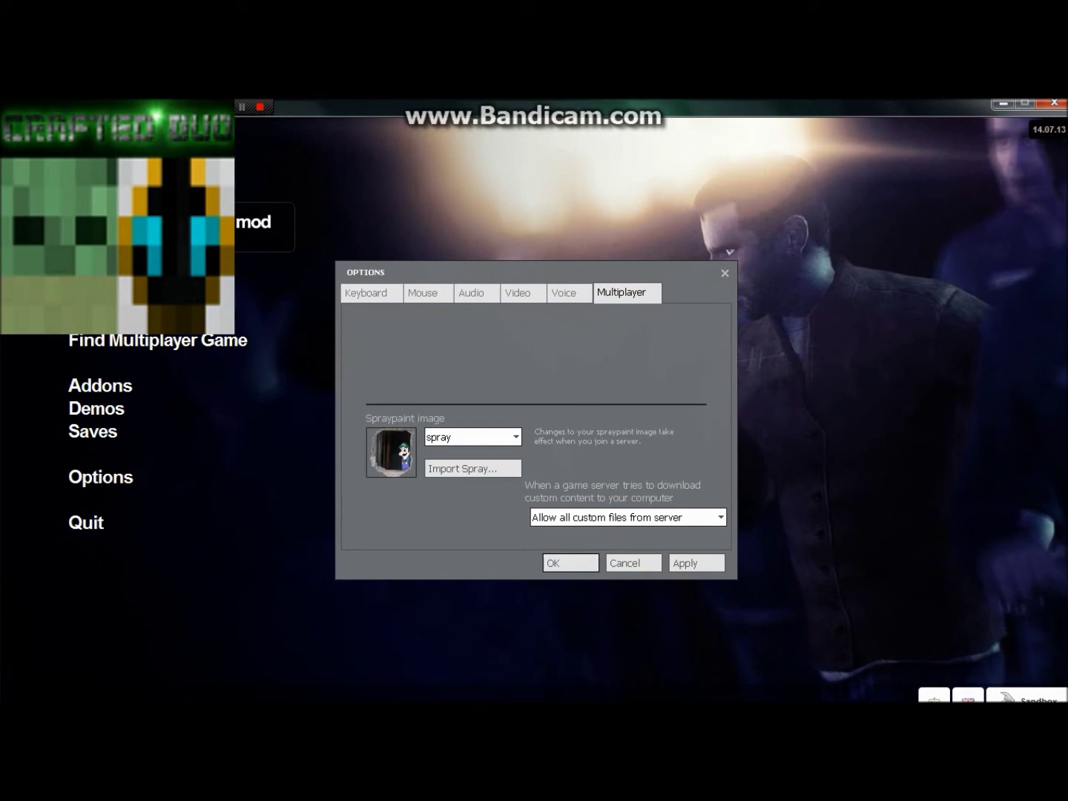
left_click(468, 469)
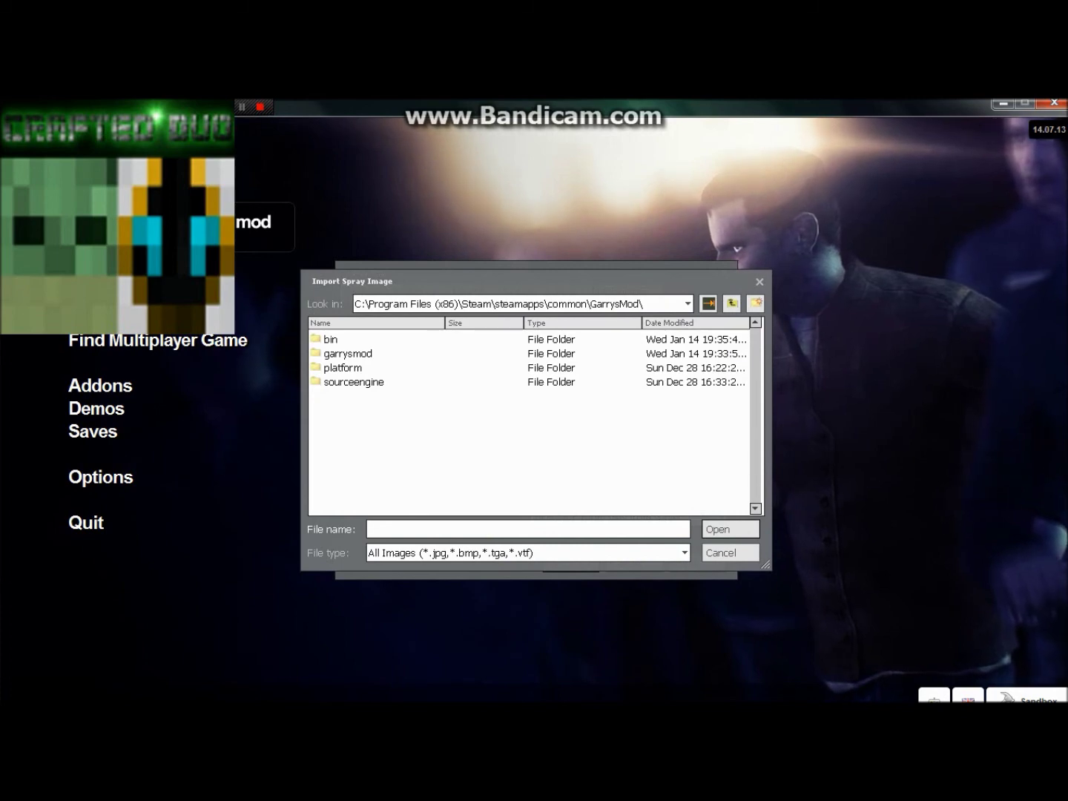
- Browse to the logos folder through garrysmod, materials and vgui to find the spray files, and leave the import dialog
double_click(348, 353)
left_click(505, 411)
scroll(505, 410, "down", 2)
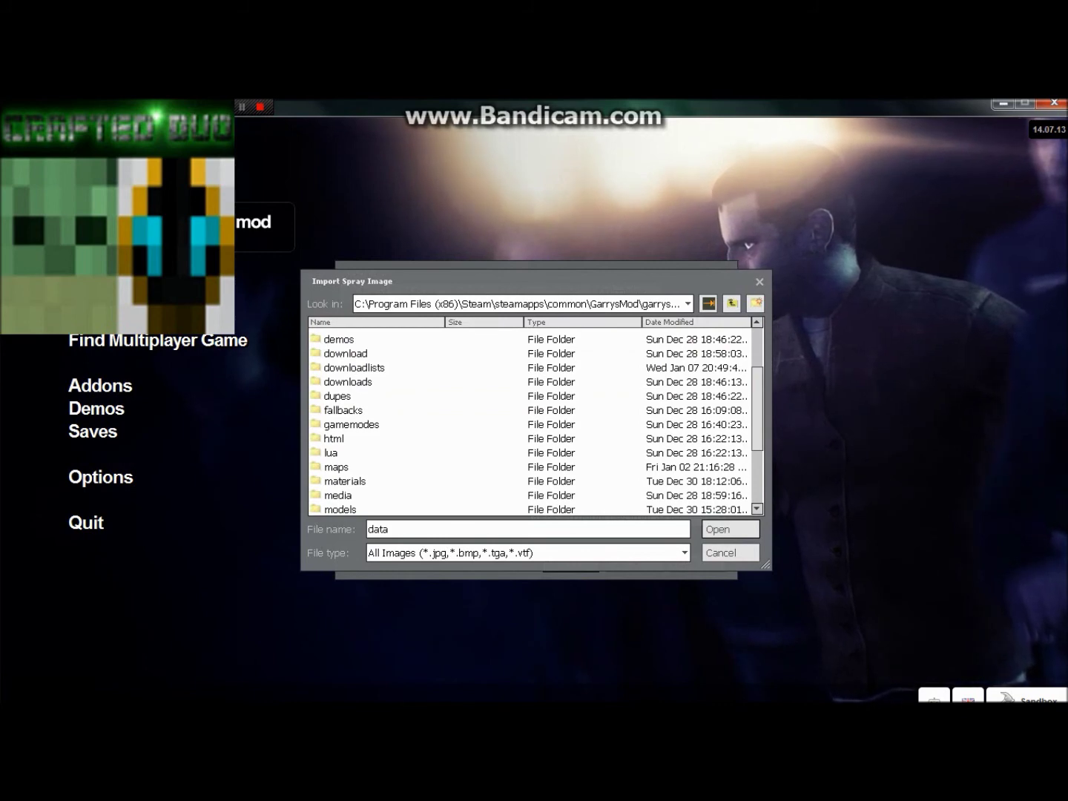
double_click(345, 482)
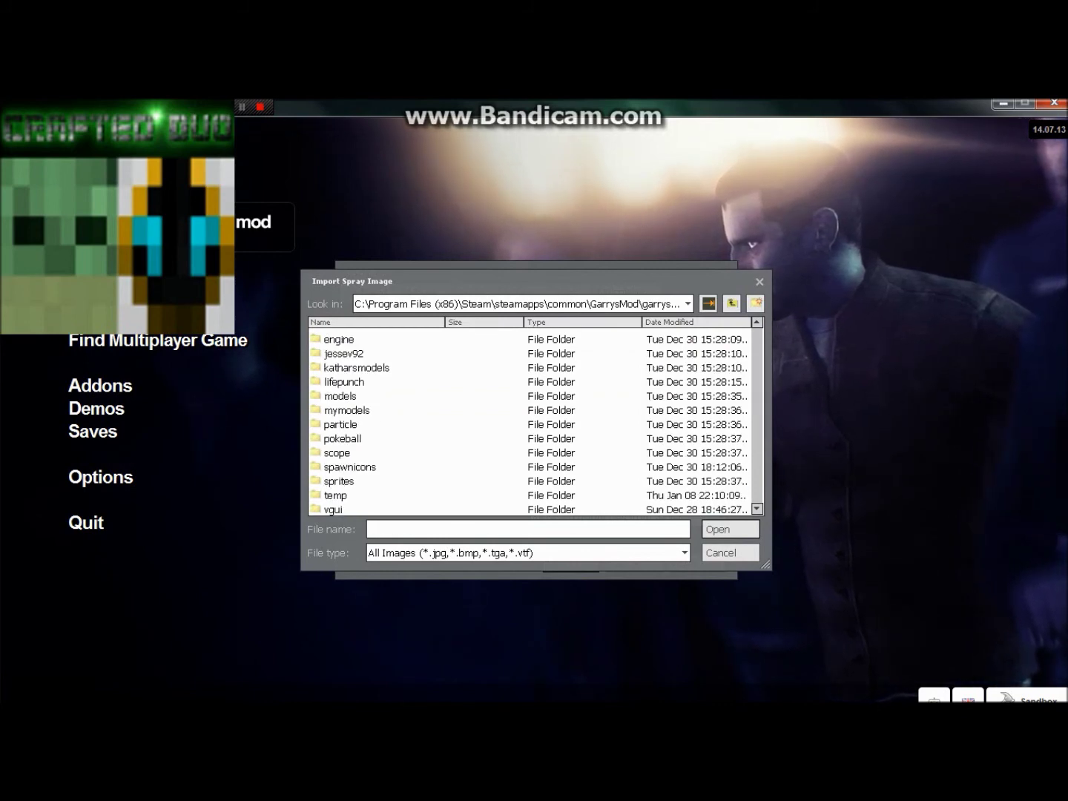
left_click(337, 453)
double_click(333, 510)
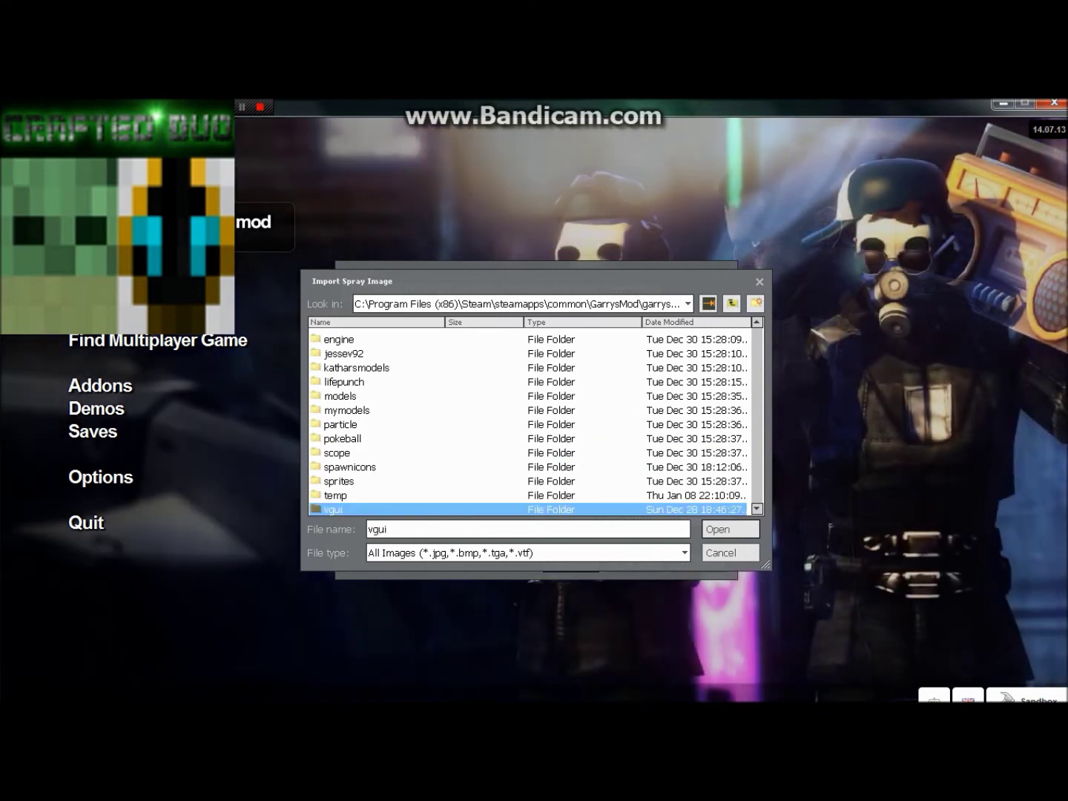
double_click(336, 339)
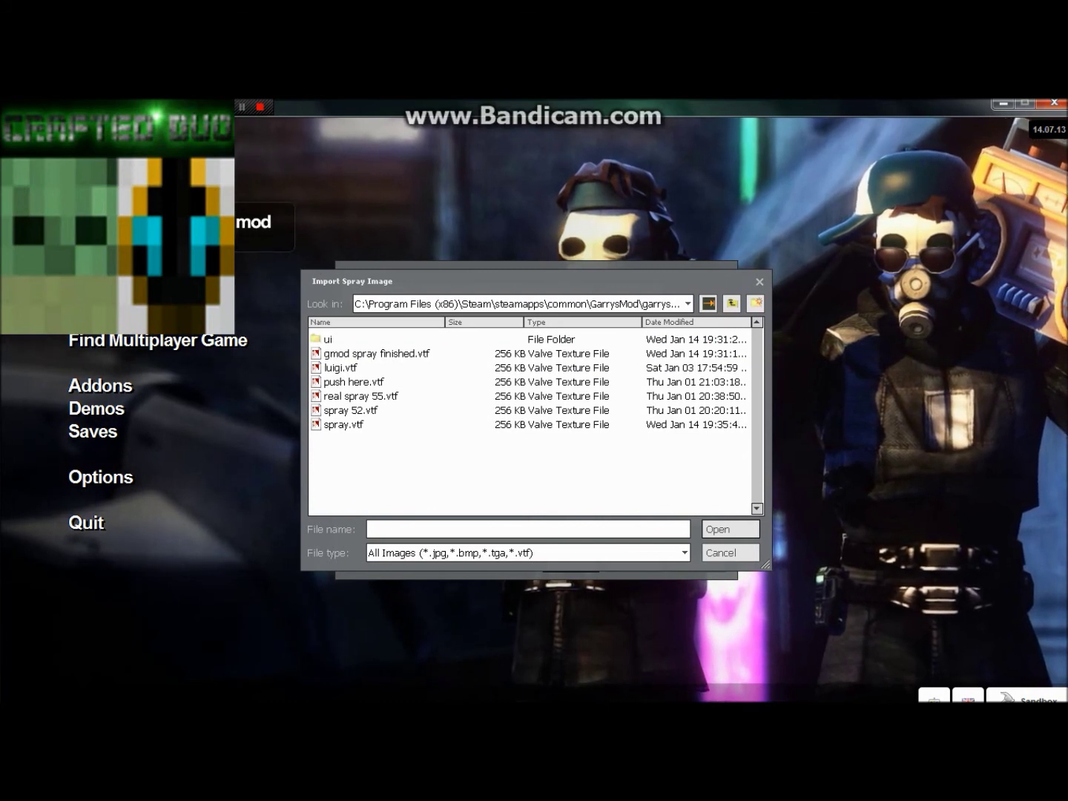
key("Escape")
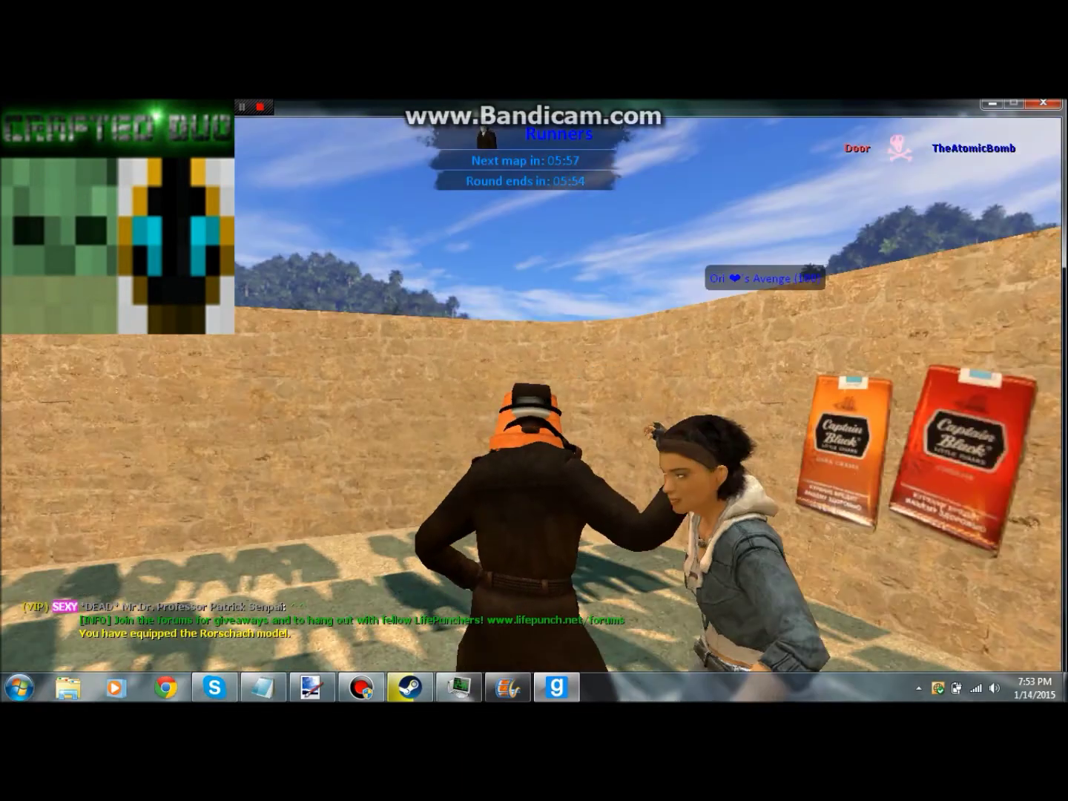
- Walk the character out to open ground, spray the custom image there and switch to first-person view
key("w")
key("w")
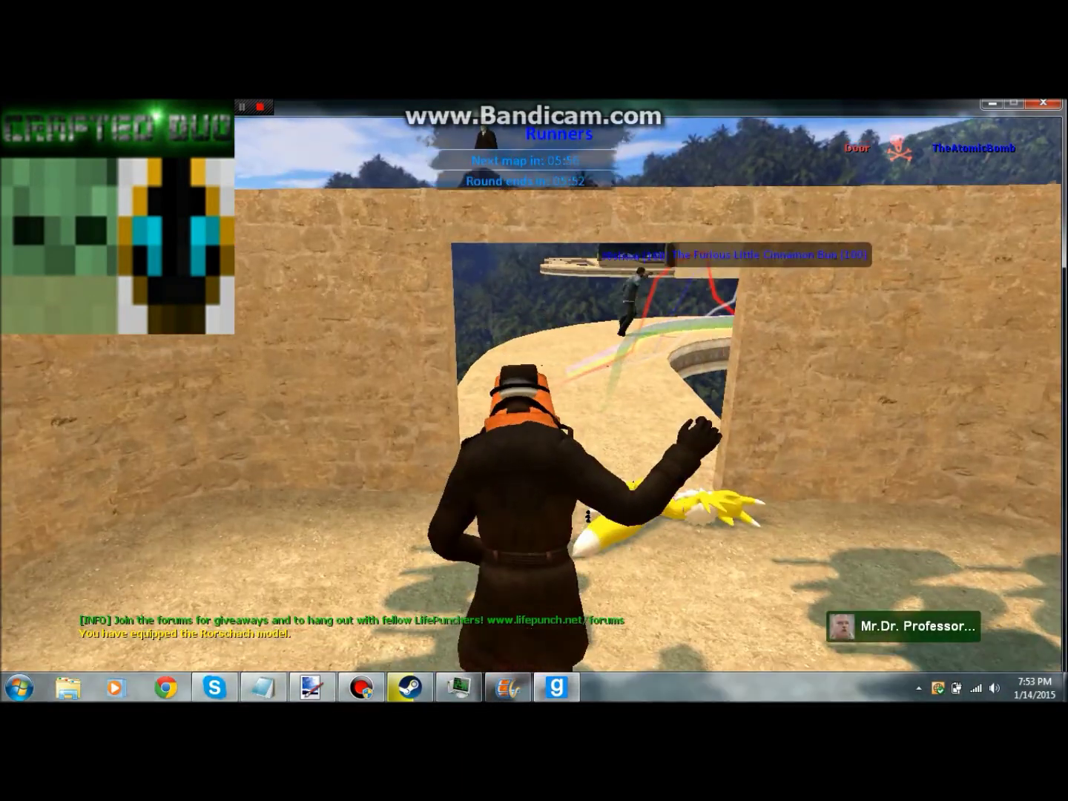
key("w")
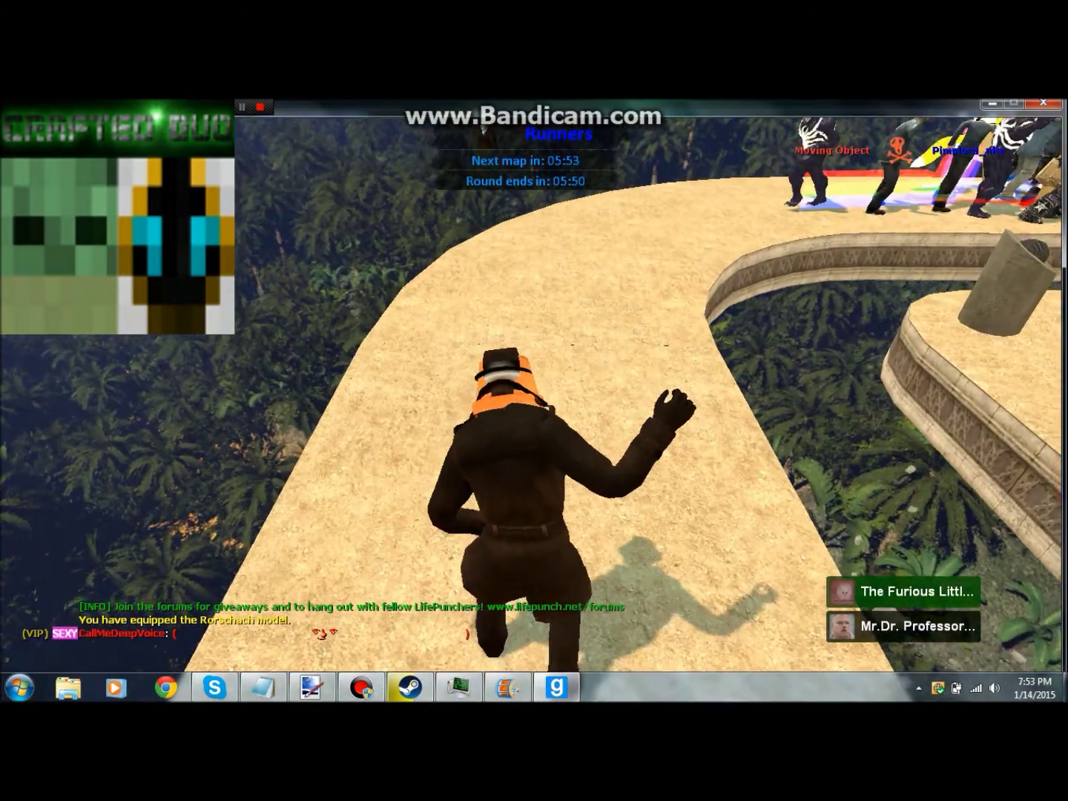
key("t")
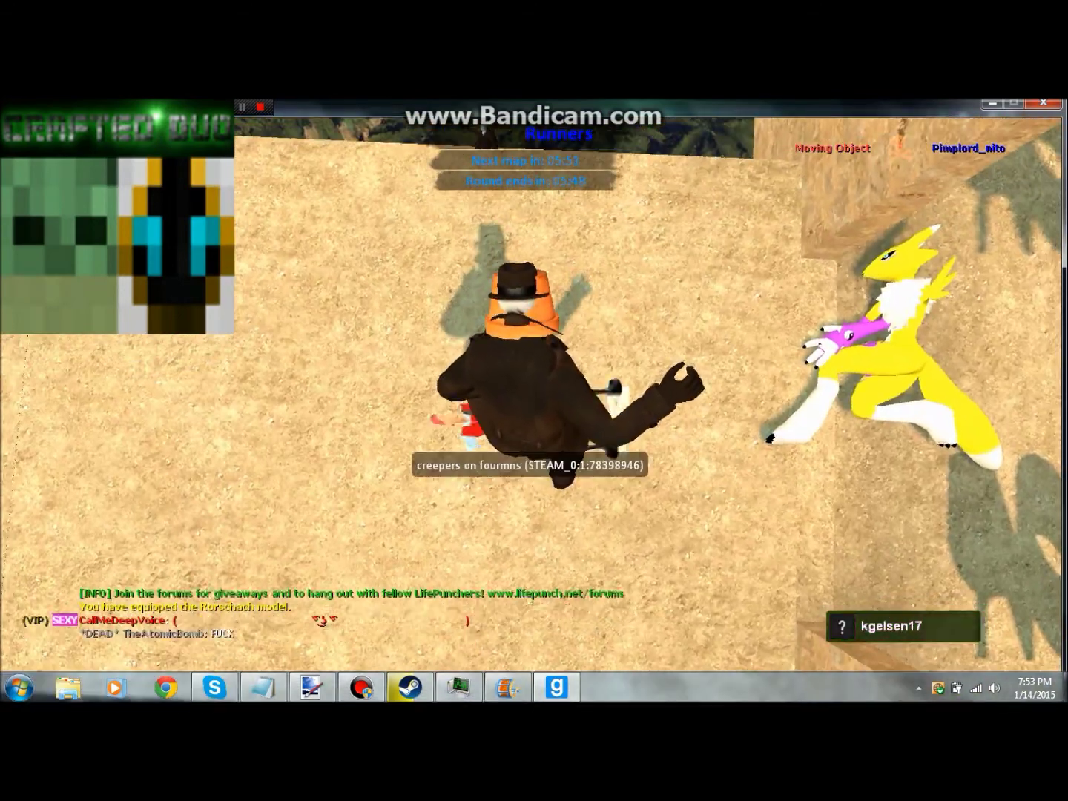
key("F3")
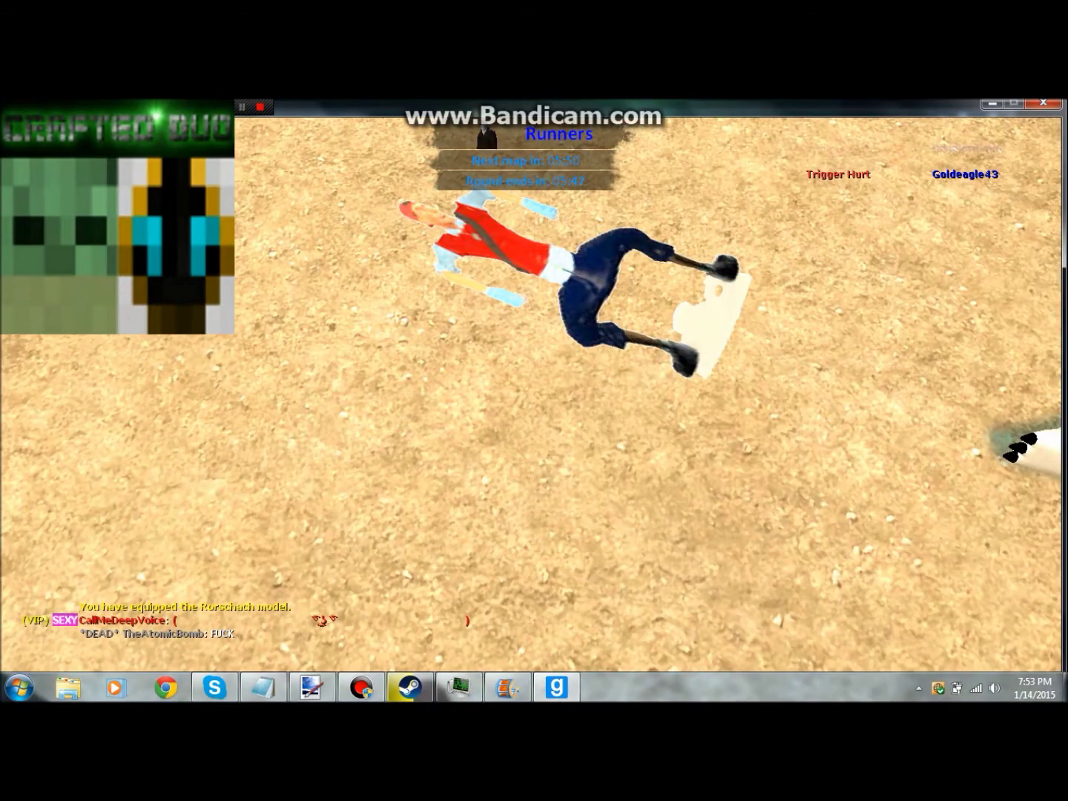